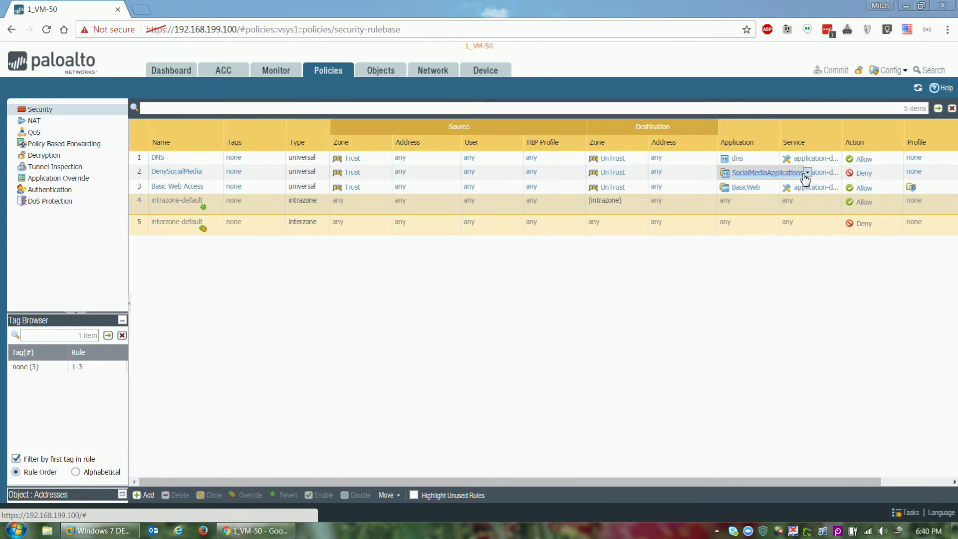
Step: Inspect the members of the SocialMediaApplications application group, then close its details
click(808, 172)
mouse_move(825, 222)
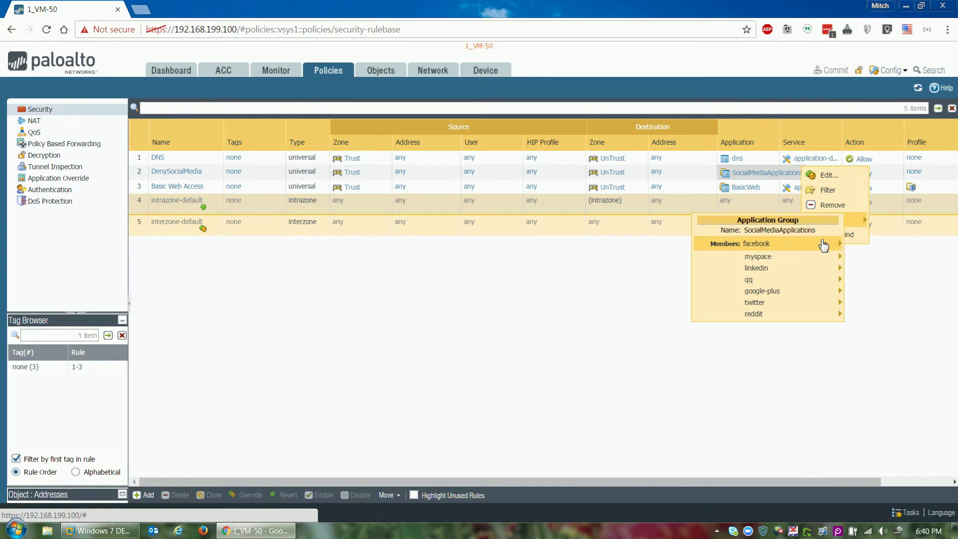
mouse_move(823, 244)
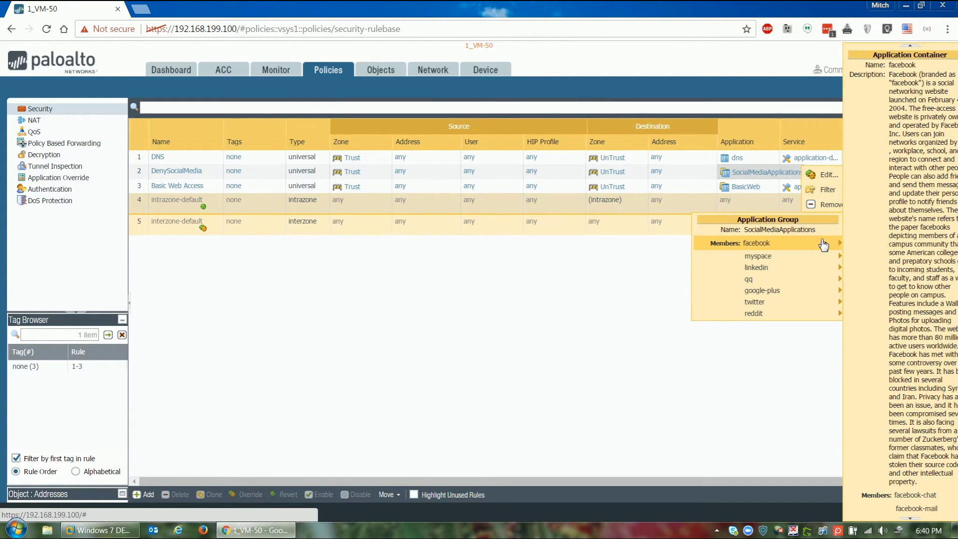
click(457, 297)
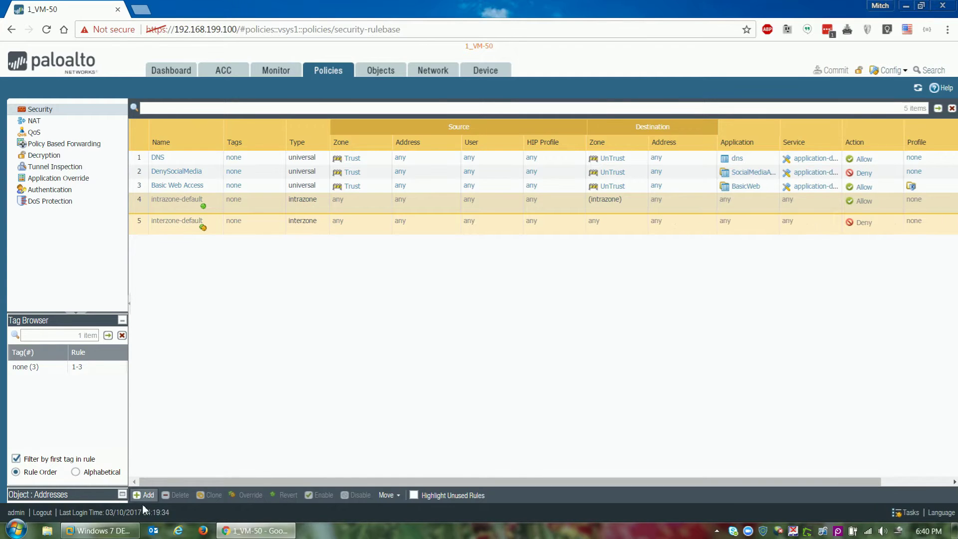
click(100, 531)
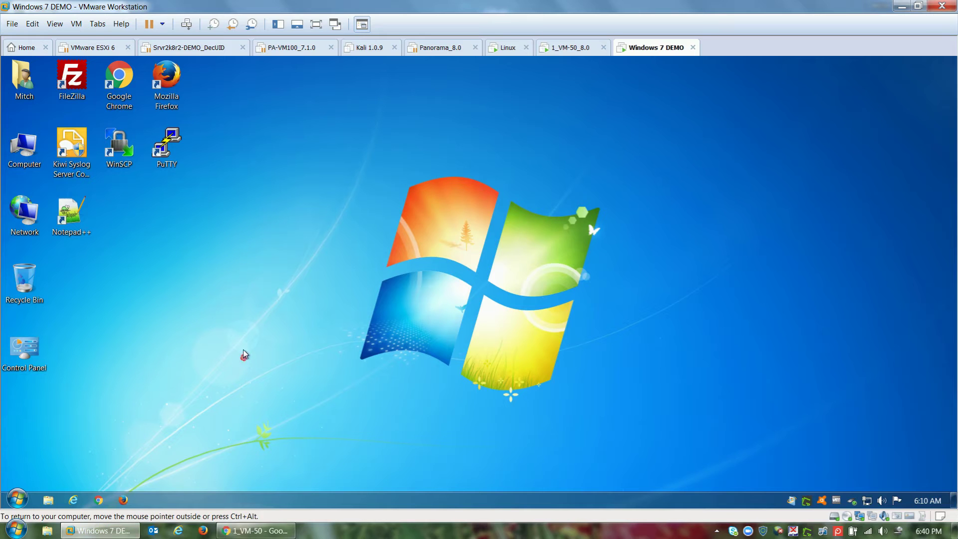
double_click(120, 74)
click(454, 96)
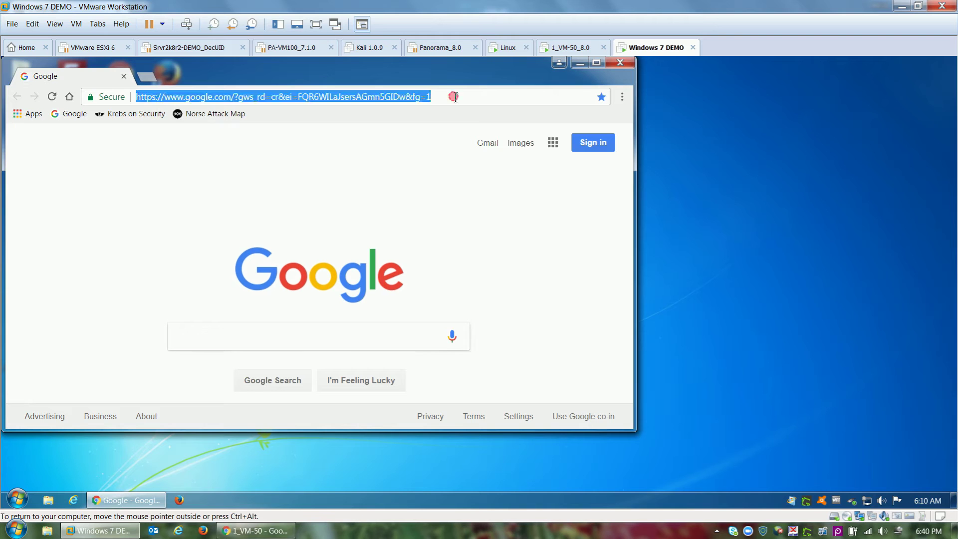
text(www.face)
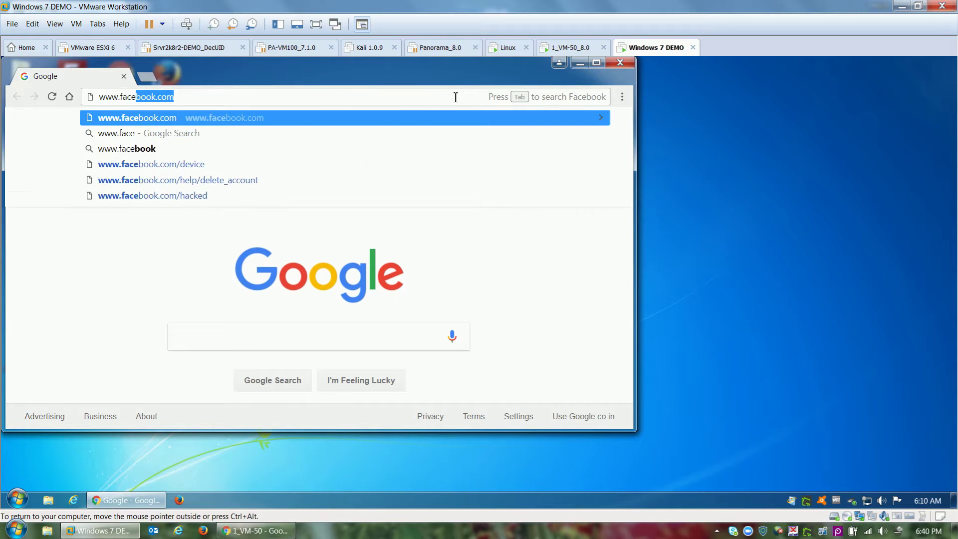
text(book.com)
key(Return)
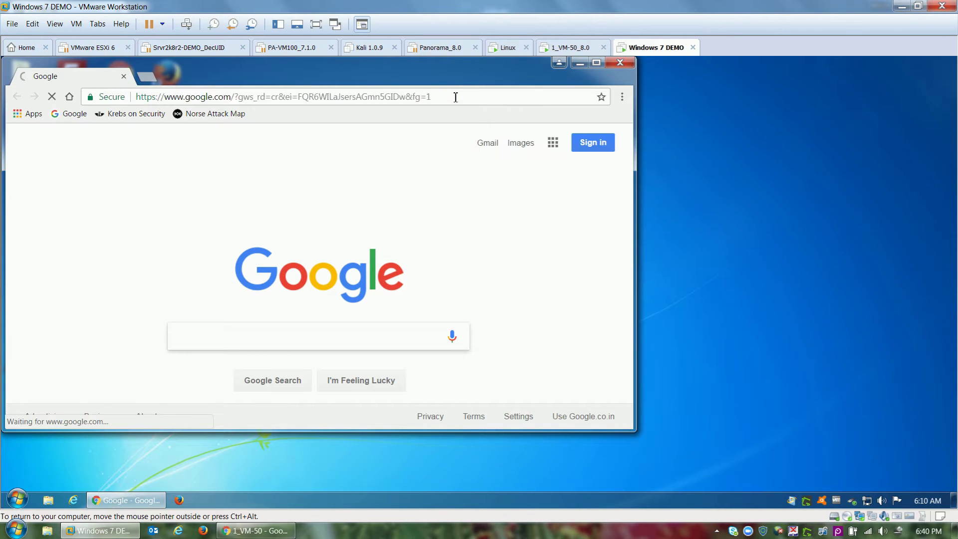
drag(251, 294, 107, 286)
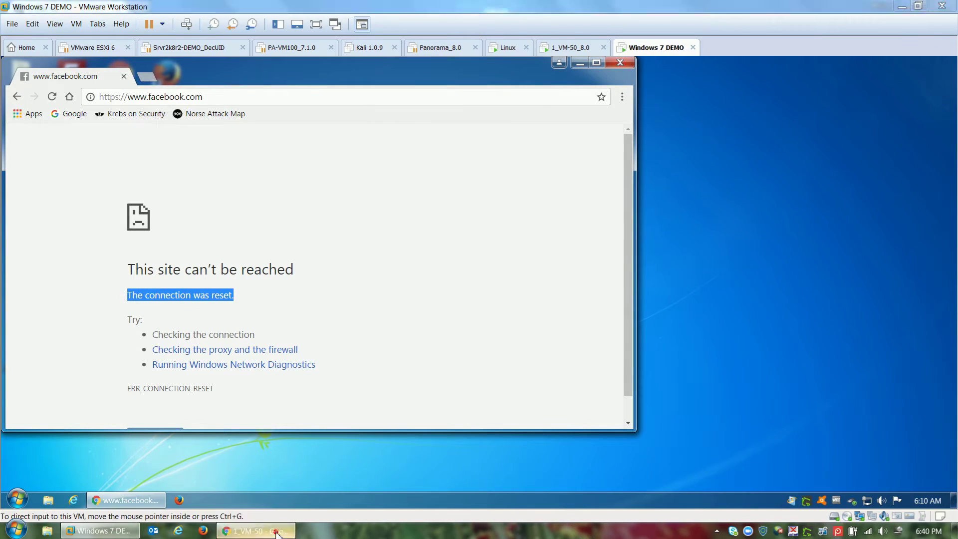
Step: Review the Monitor > Traffic log showing facebook-base sessions denied by DenySocialMedia with reset-both
click(256, 531)
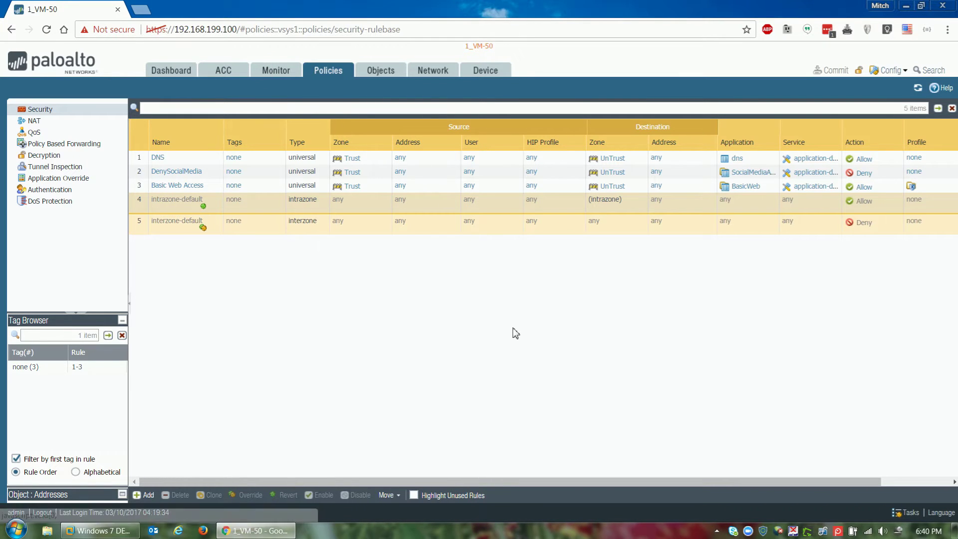
click(277, 67)
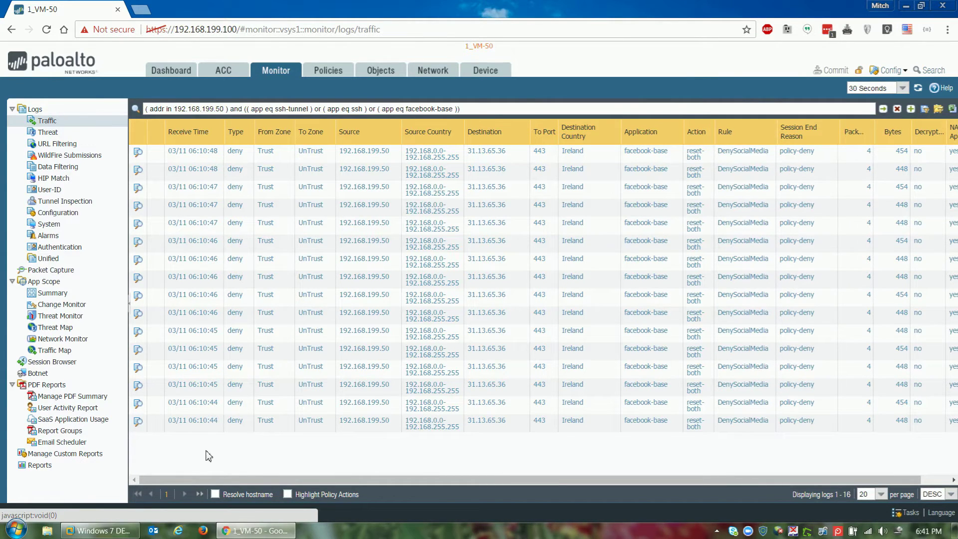
click(98, 531)
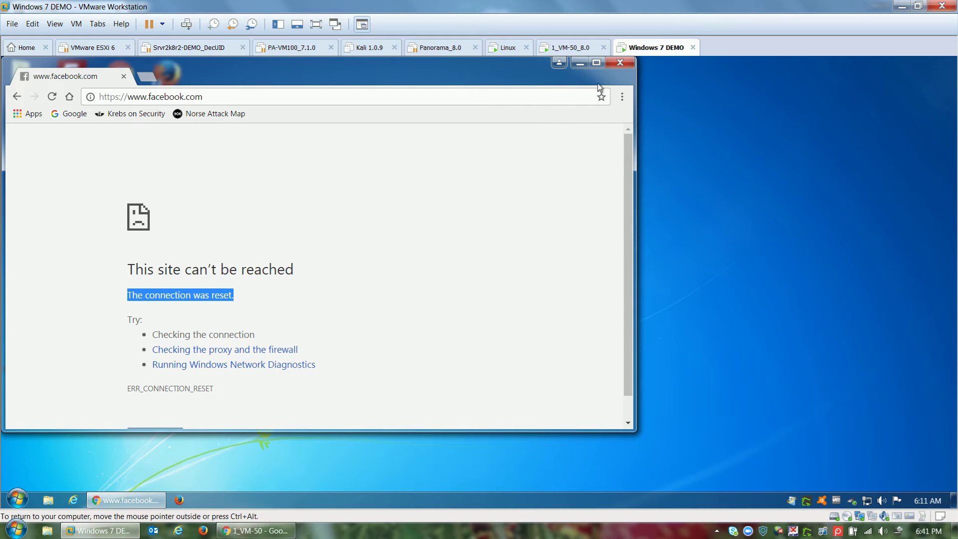
Step: Close Chrome, load PuTTY's saved Linux session and check its D1024 dynamic tunnel
click(620, 64)
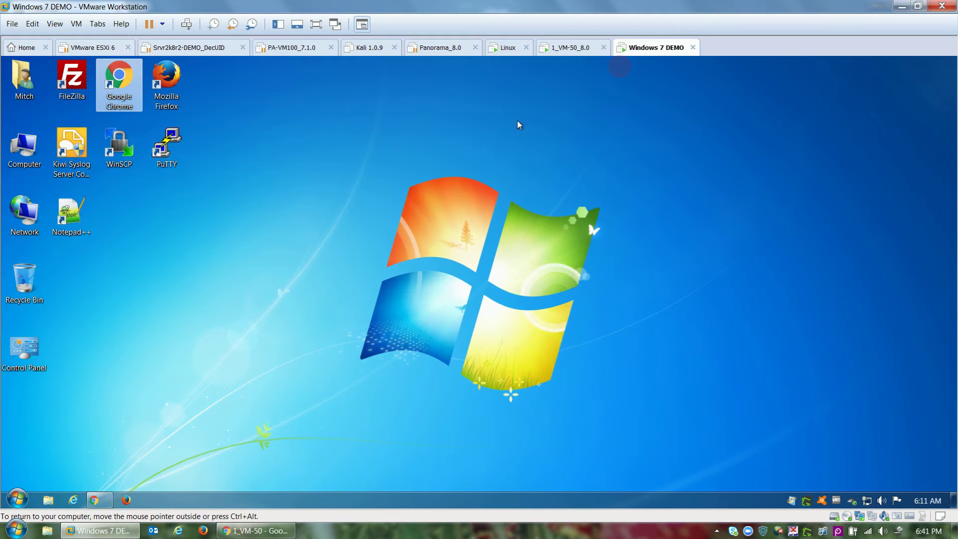
double_click(172, 136)
click(449, 302)
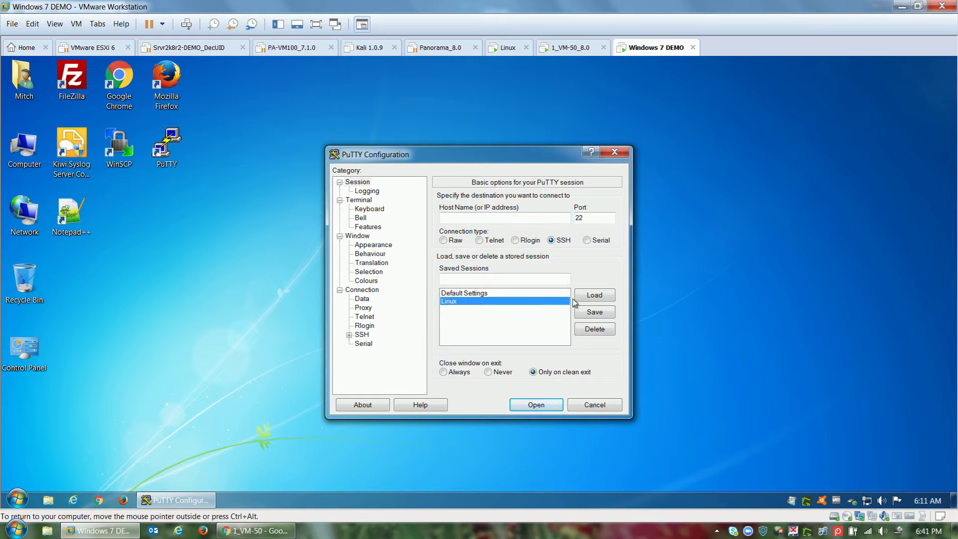
click(586, 295)
click(349, 335)
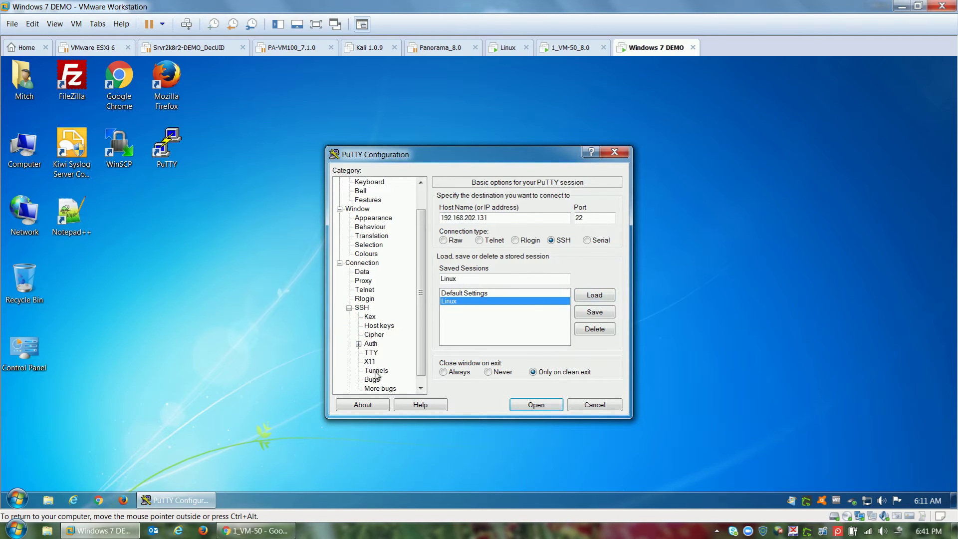
click(377, 371)
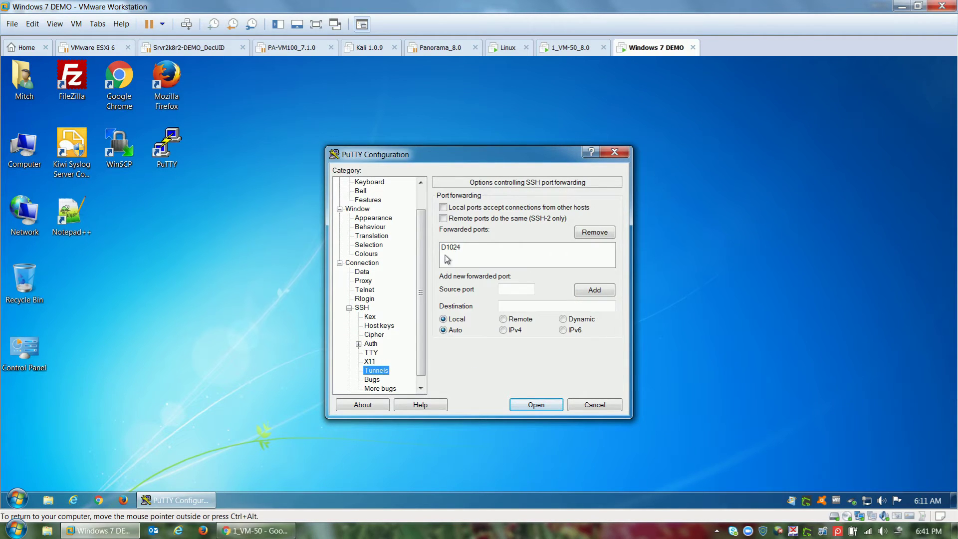
Step: Connect to the Linux host, accept its host key, and log in as administrator
click(523, 406)
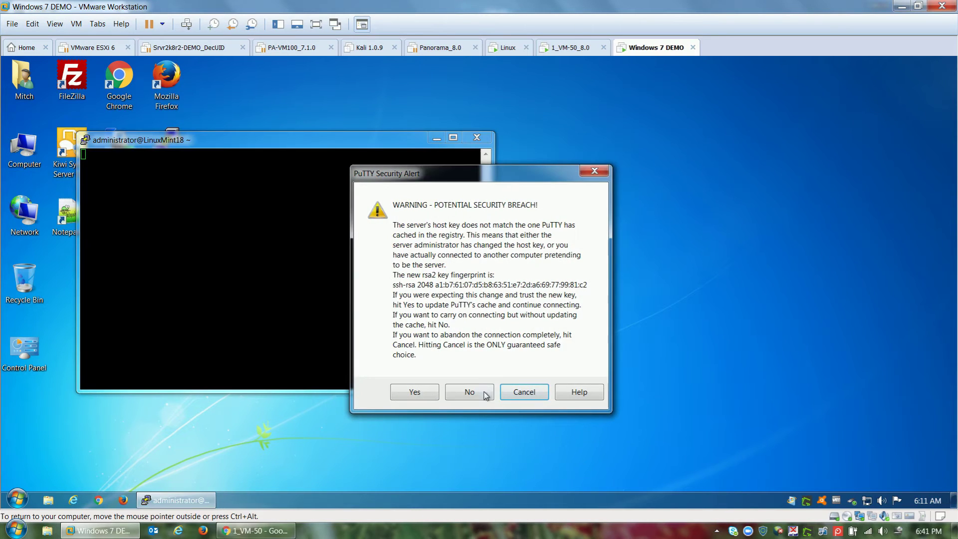
click(428, 394)
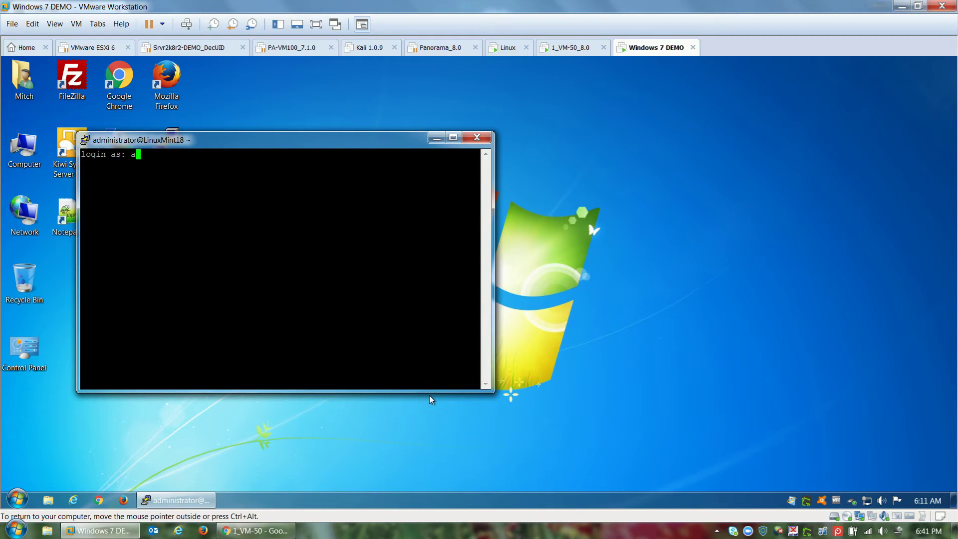
text(administrator)
key(Return)
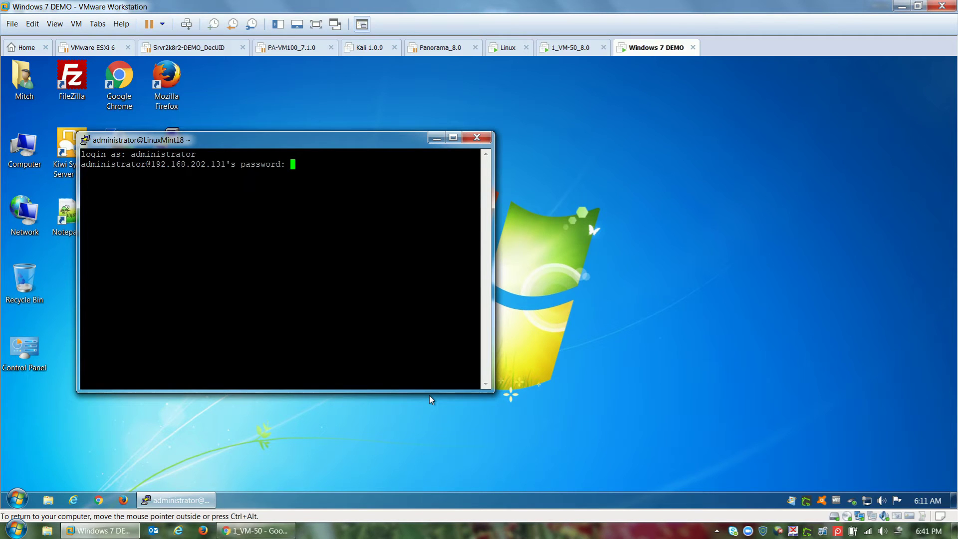
key(Return)
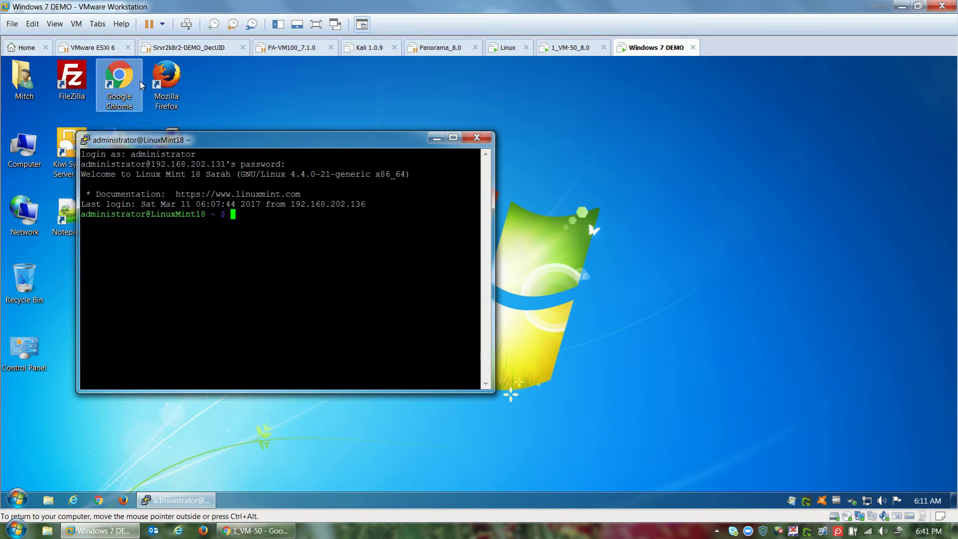
Step: Confirm Firefox's network settings use a SOCKS v5 proxy at localhost port 1024
click(165, 80)
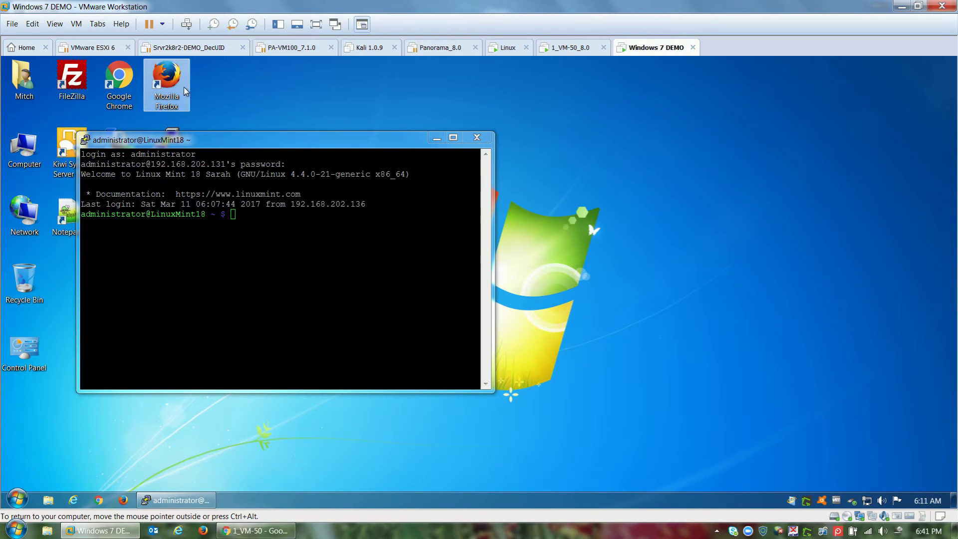
double_click(185, 91)
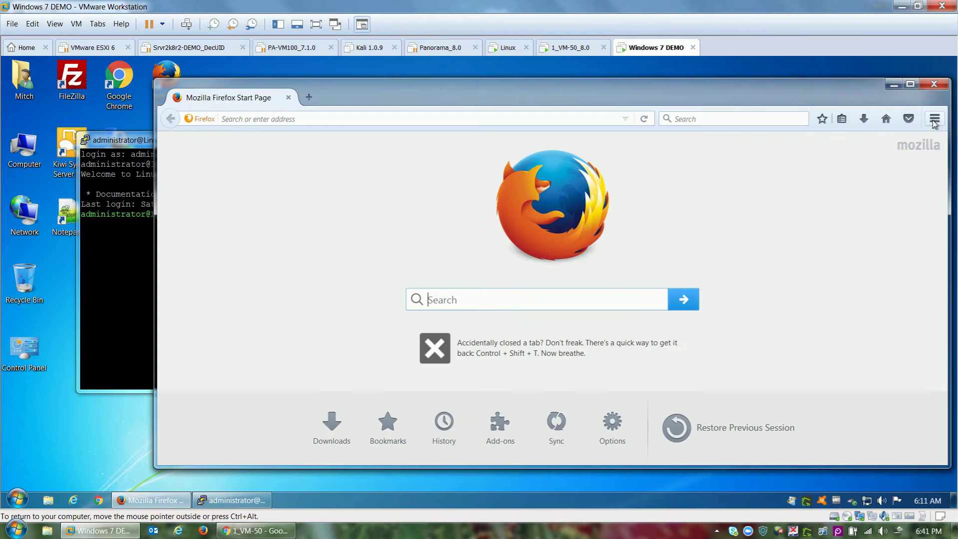
click(930, 123)
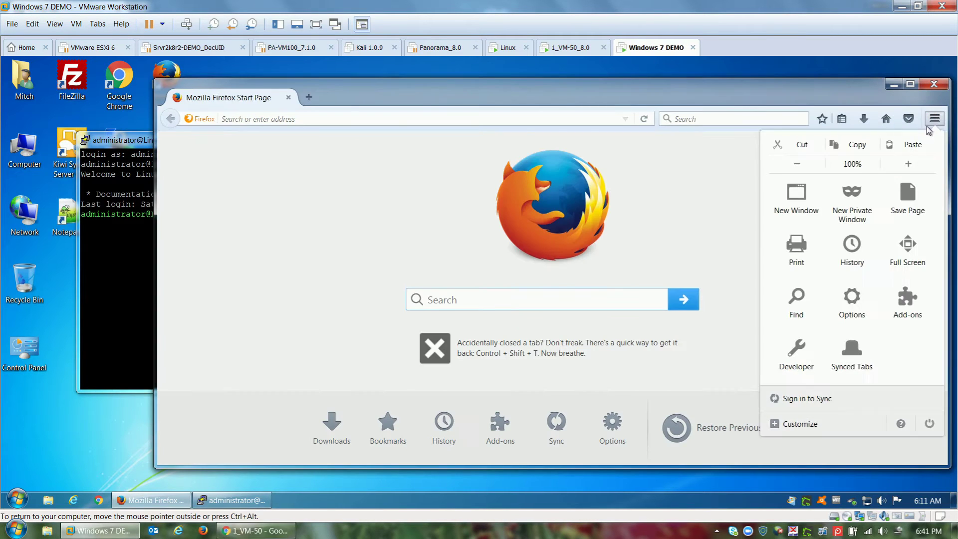
click(852, 298)
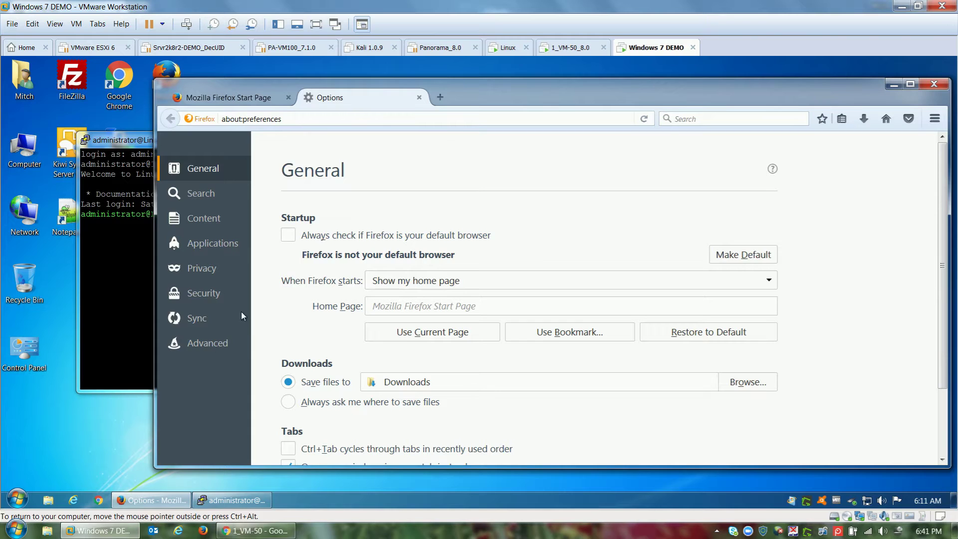
click(200, 343)
click(763, 276)
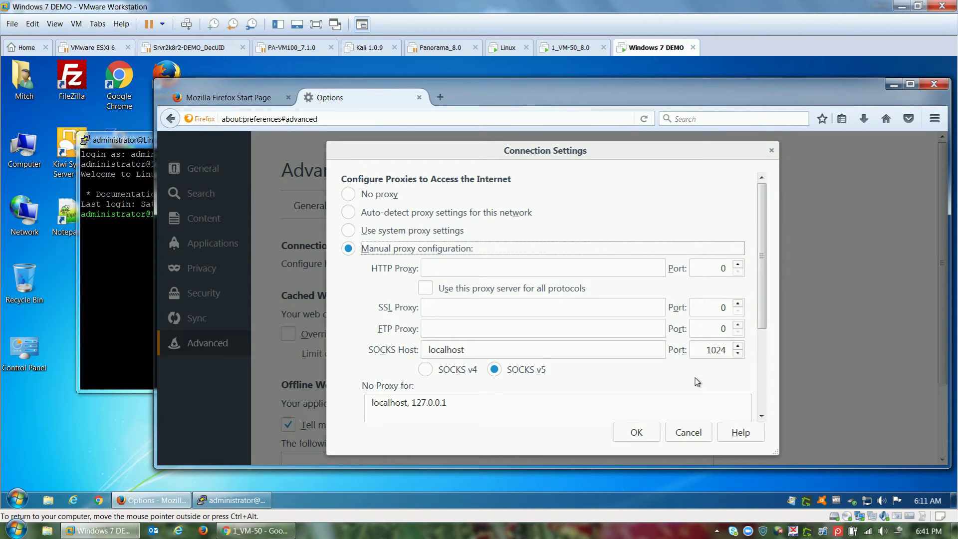
click(637, 433)
click(419, 97)
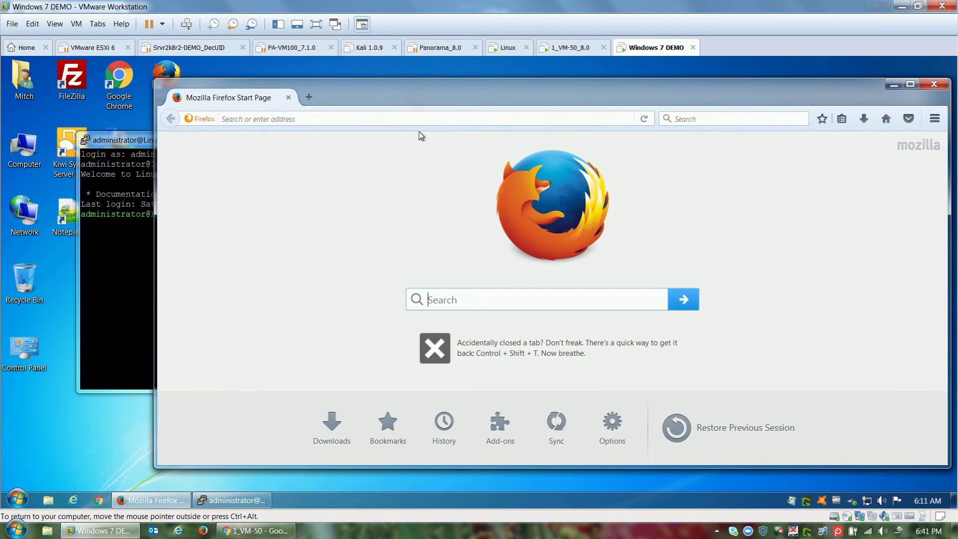
click(420, 120)
text(www.facebook.com/)
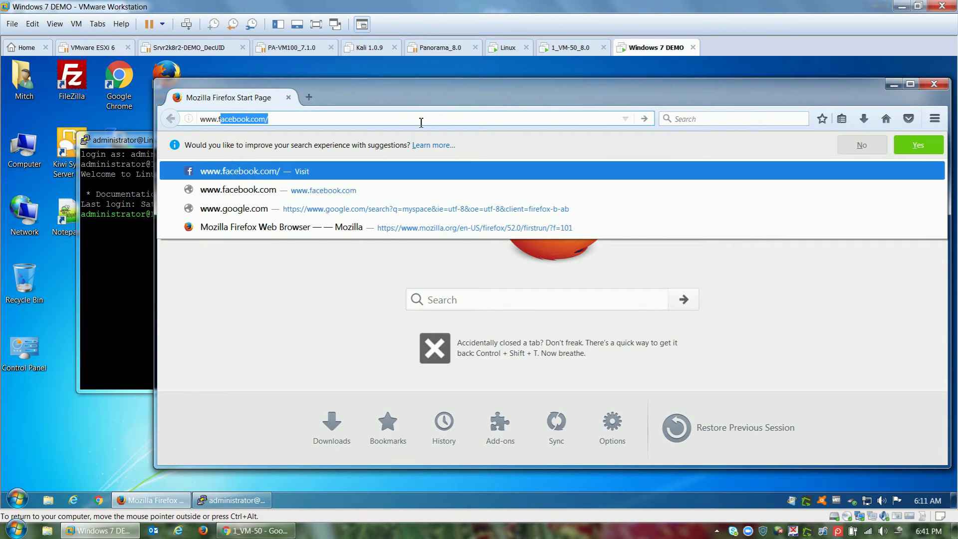
key(Return)
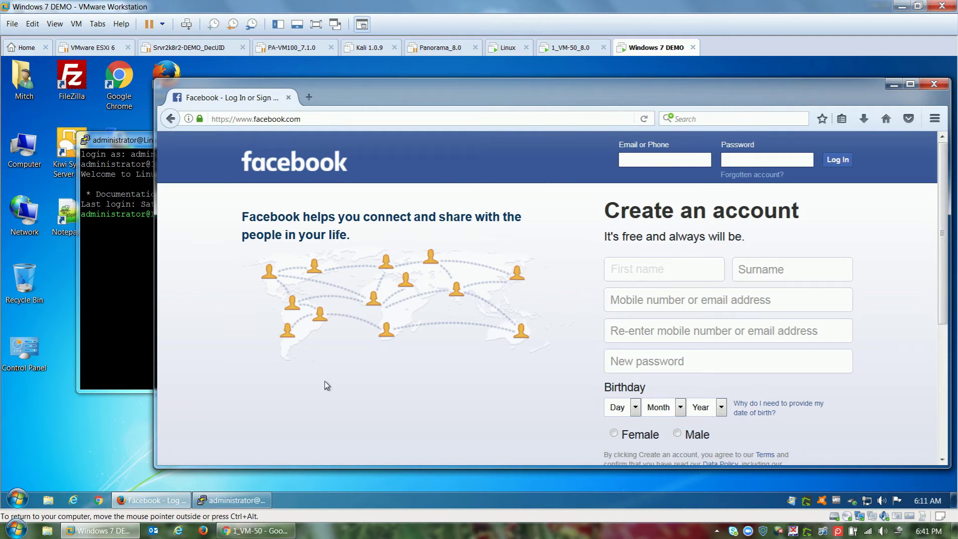
click(255, 531)
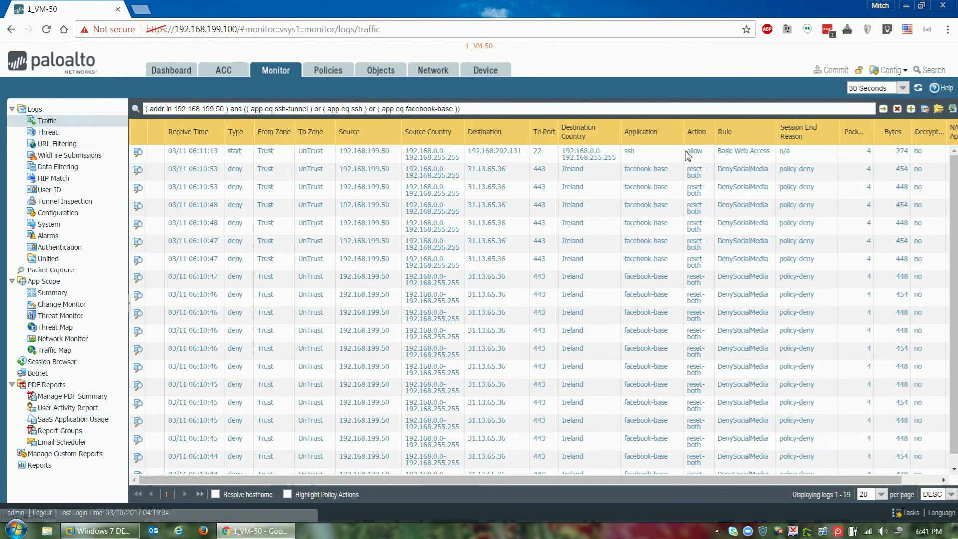
Step: Go to Policies > Decryption to view the decryption rulebase
click(322, 72)
click(50, 155)
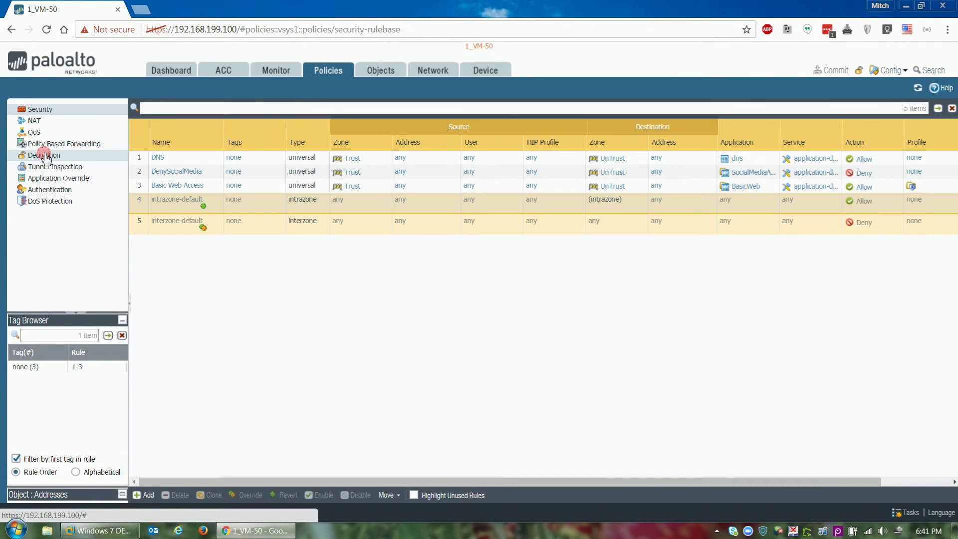
Step: Add decryption rule DecryptSSH with source zone Trust and destination zone UnTrust
click(144, 496)
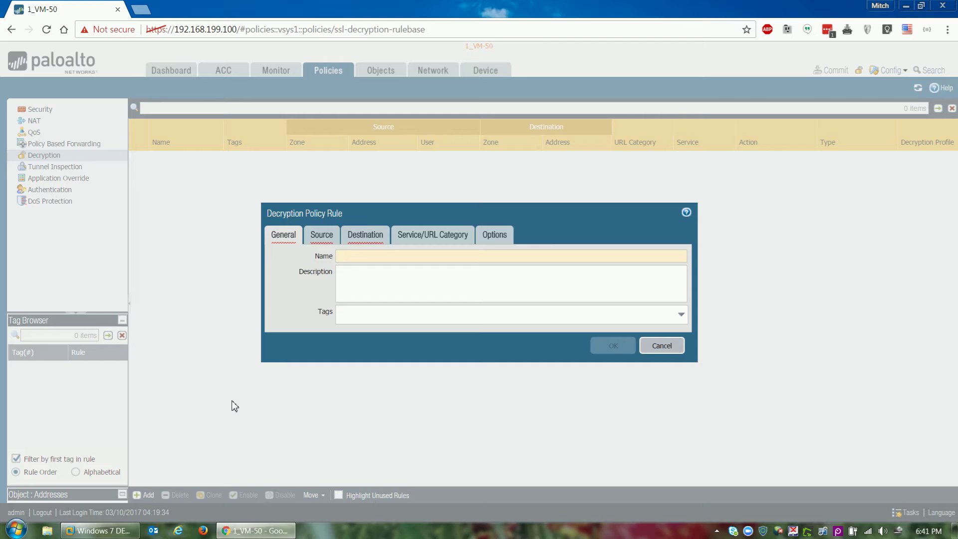
text(DecryptSSH)
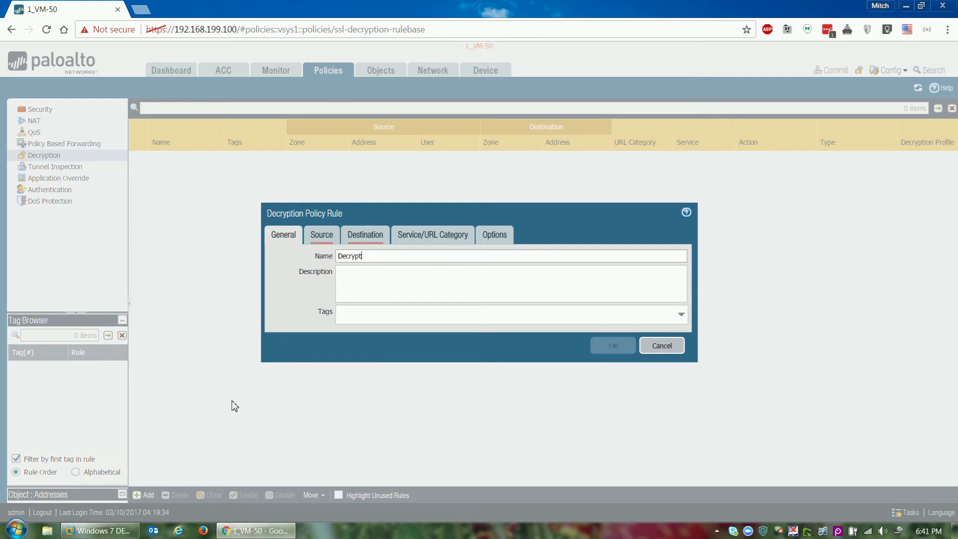
click(327, 237)
click(287, 391)
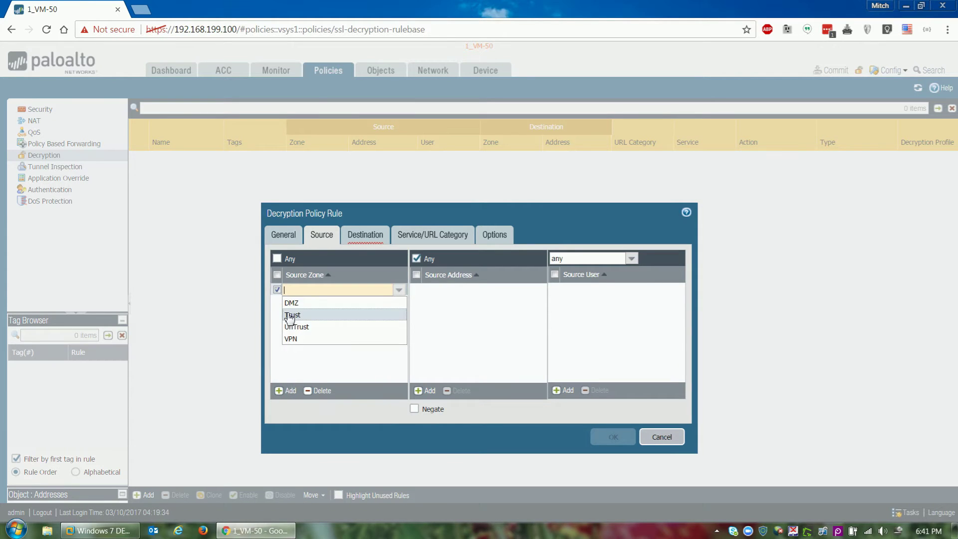
click(291, 315)
click(364, 235)
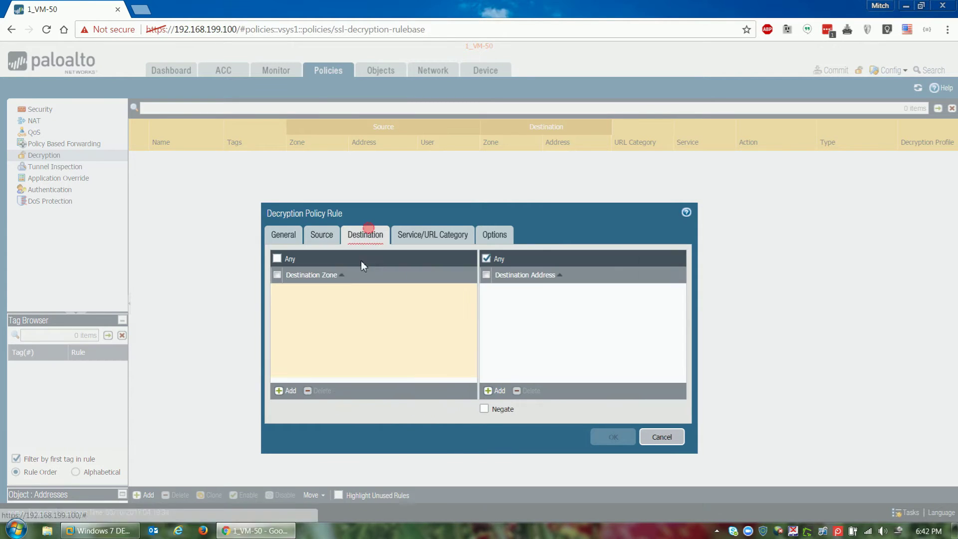
click(287, 390)
click(304, 326)
Step: Set the rule's action to Decrypt with type SSH Proxy and save it
click(494, 236)
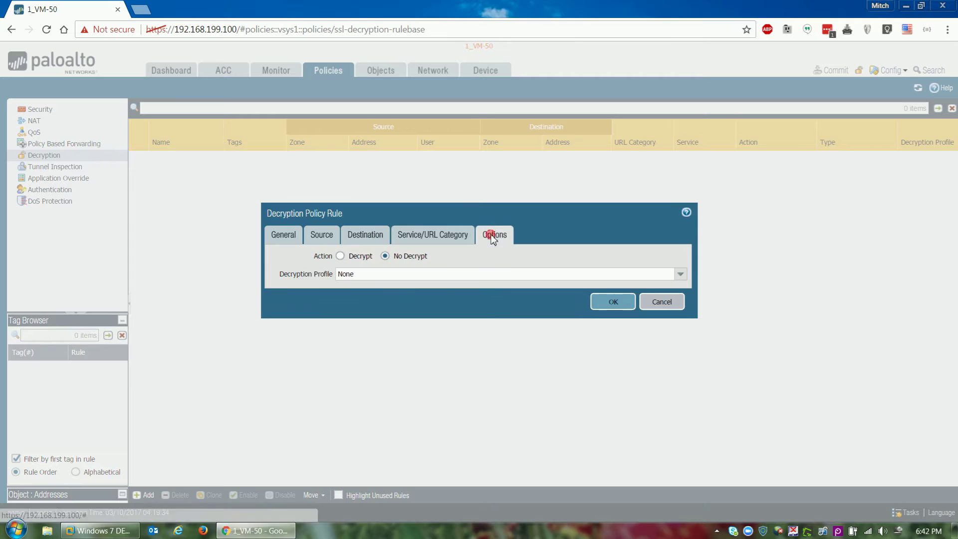
click(360, 256)
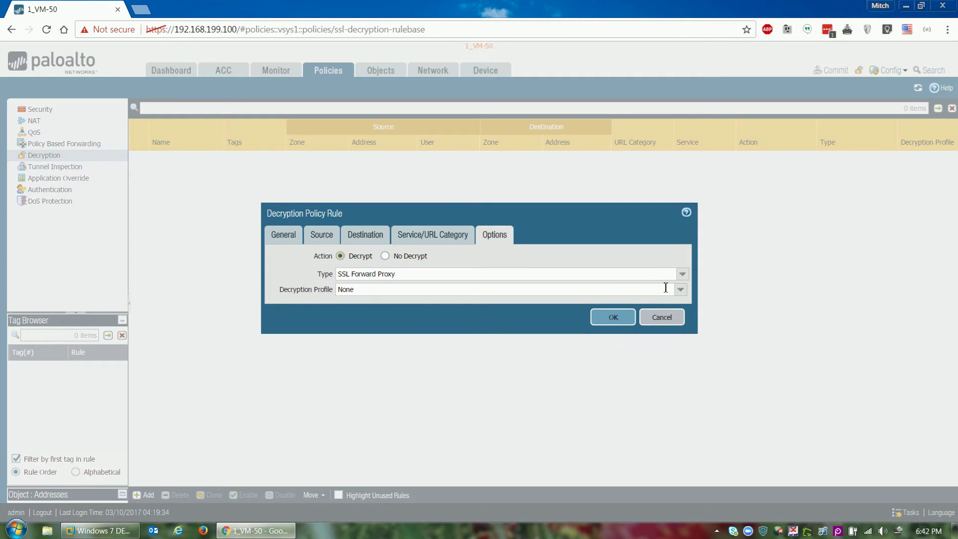
click(683, 274)
click(376, 301)
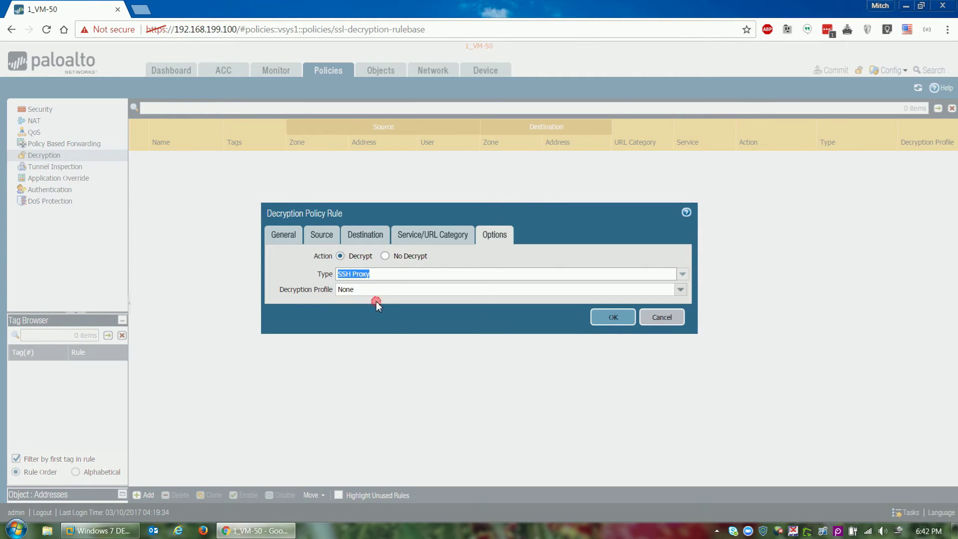
click(612, 317)
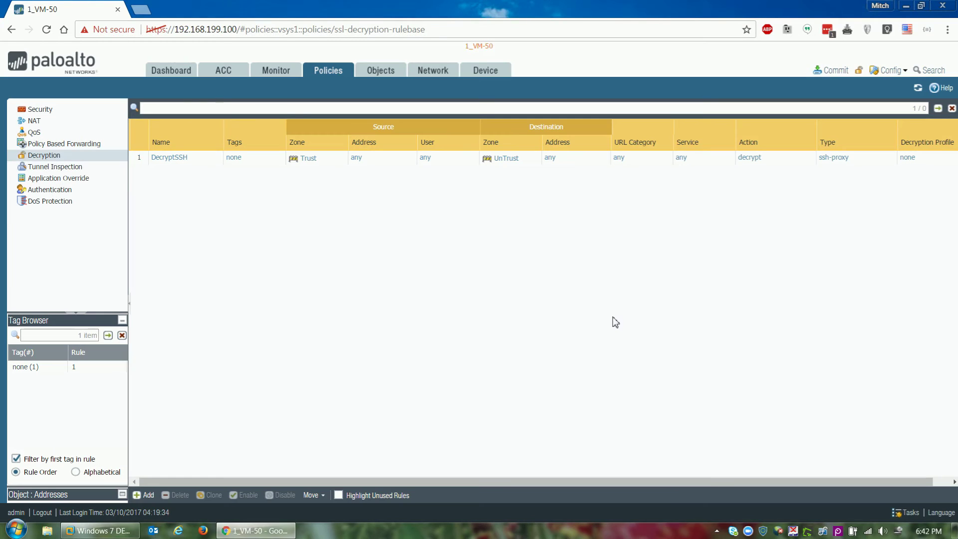
Step: Add security rule BlockSSH-Tunnel with source zone Trust and destination zone UnTrust
click(39, 109)
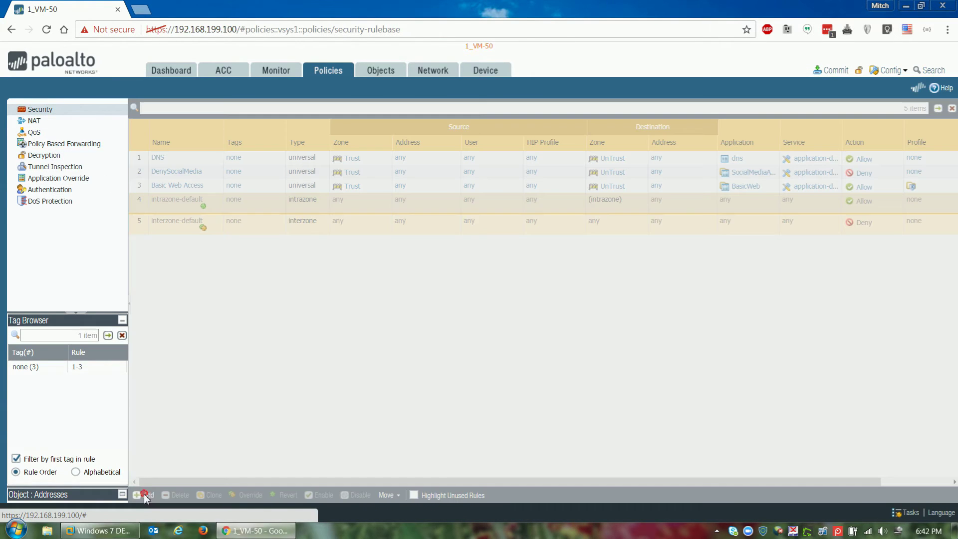
click(144, 495)
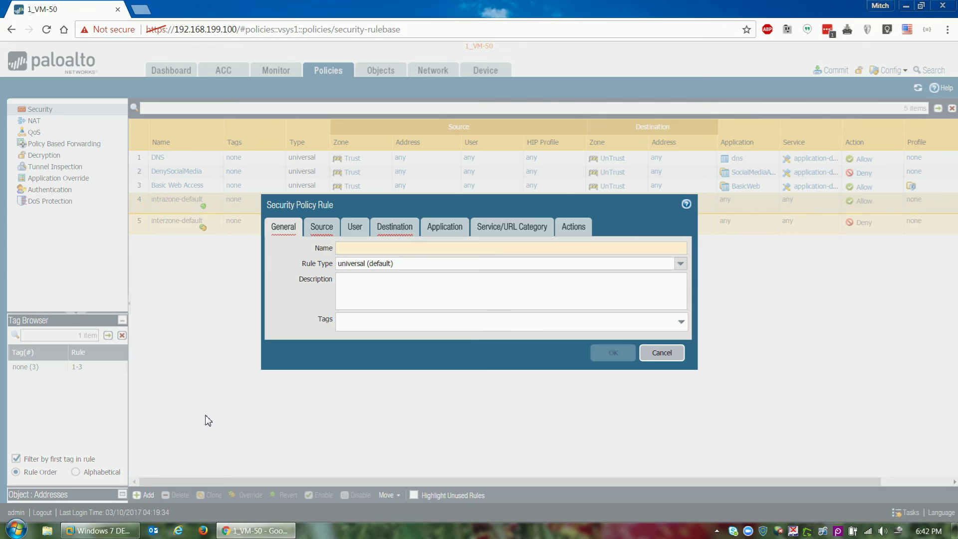
text(BlockSSH-Tunnel)
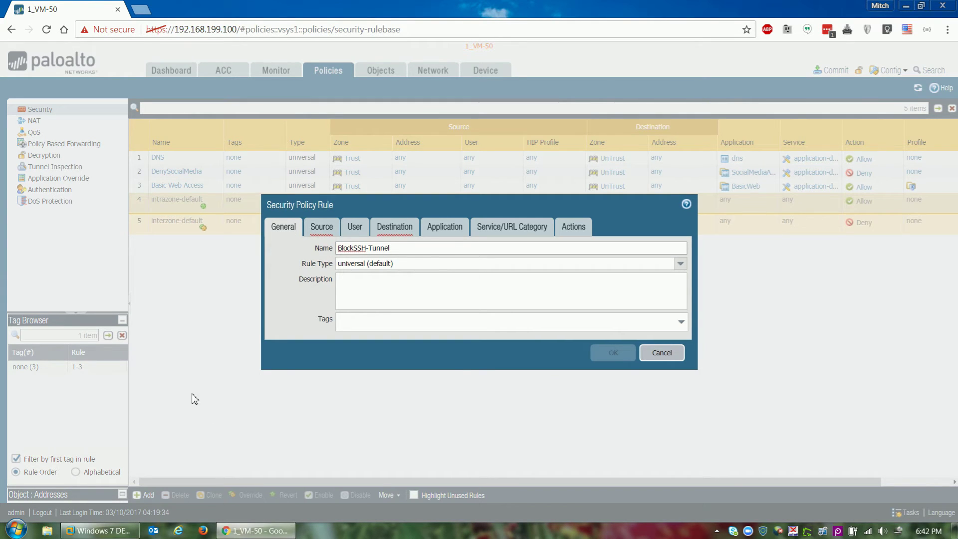
click(321, 226)
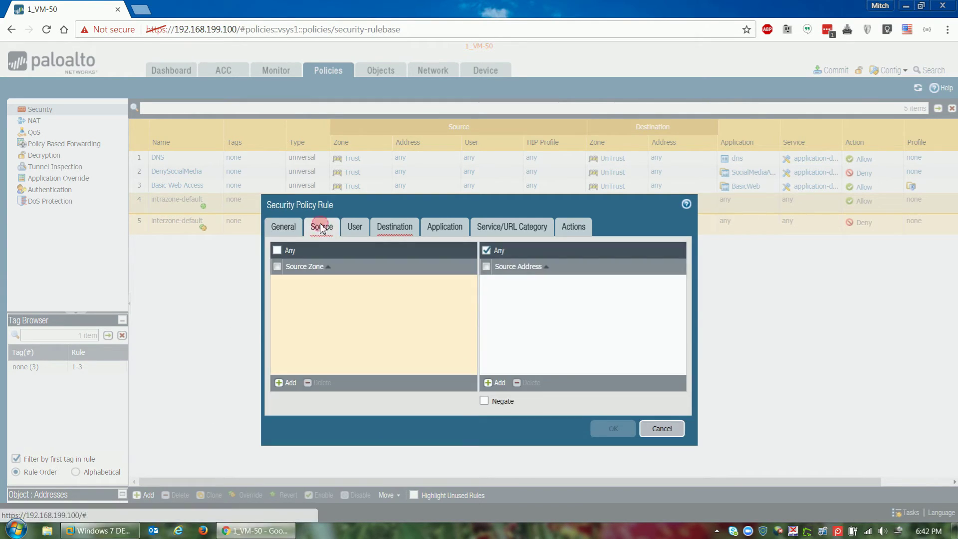
click(288, 383)
click(295, 307)
click(394, 227)
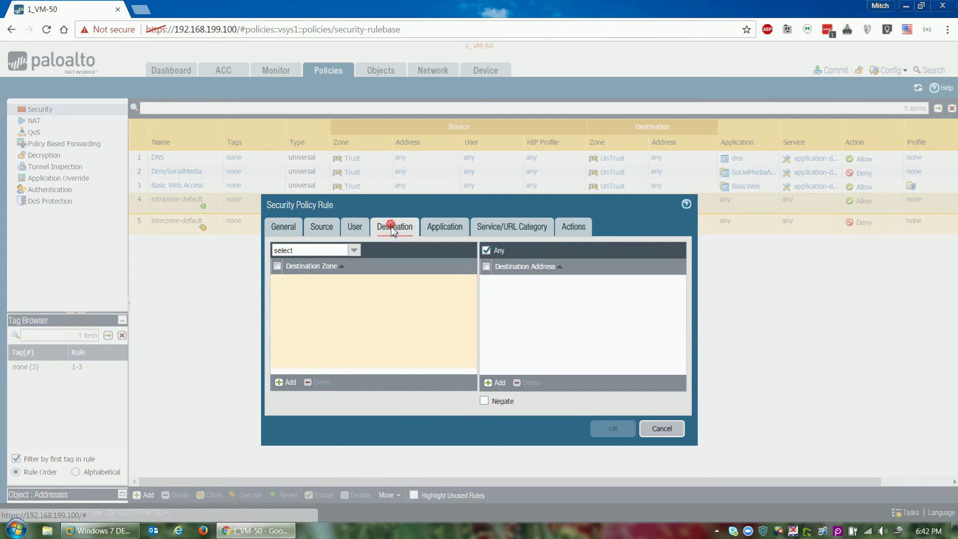
click(292, 383)
click(293, 319)
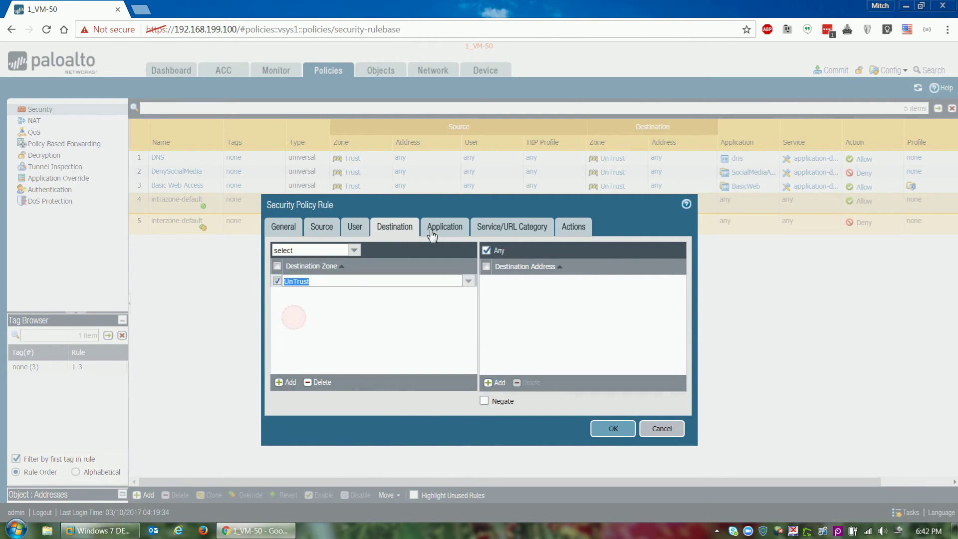
Step: Set the rule's application to ssh-tunnel and its action to Deny, then save it
click(432, 231)
click(289, 383)
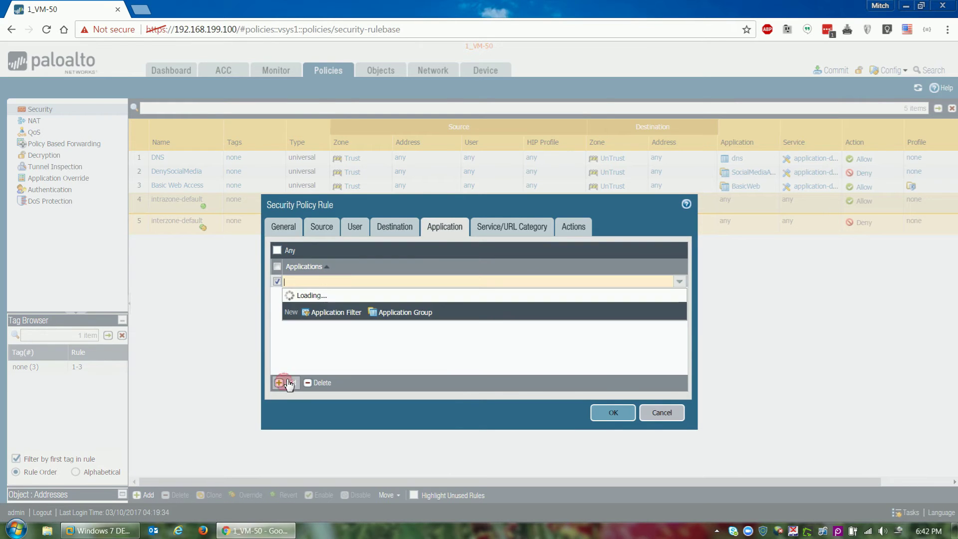
text(ssh)
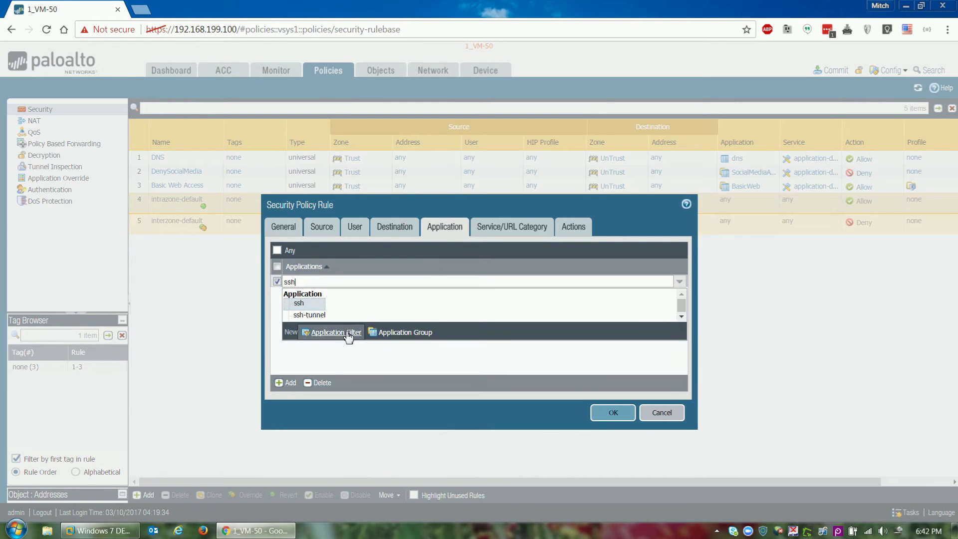
click(310, 315)
click(569, 228)
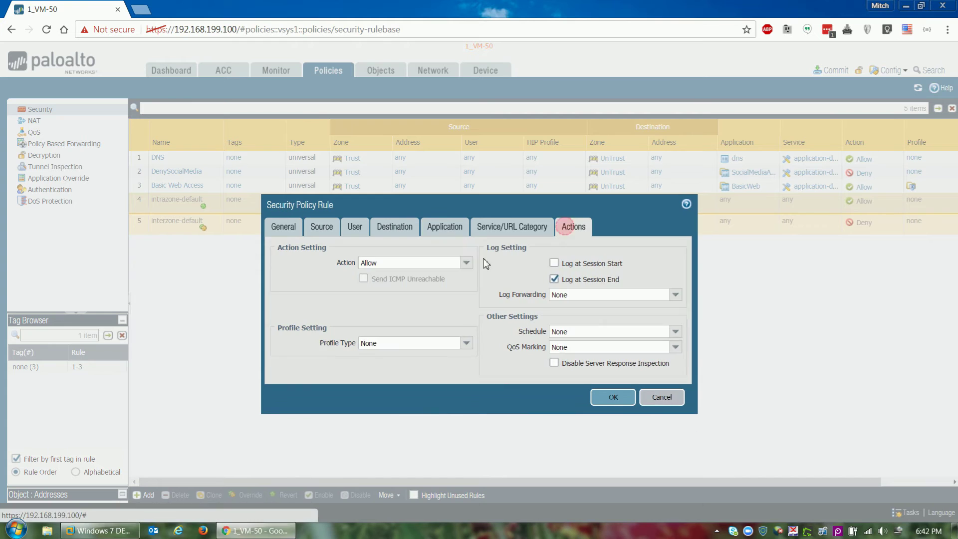
click(466, 263)
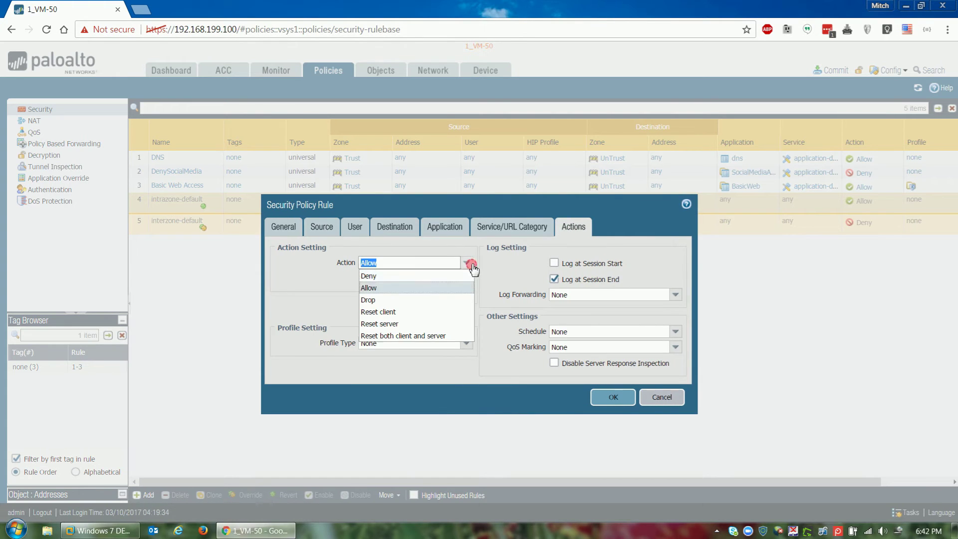
click(394, 274)
click(599, 399)
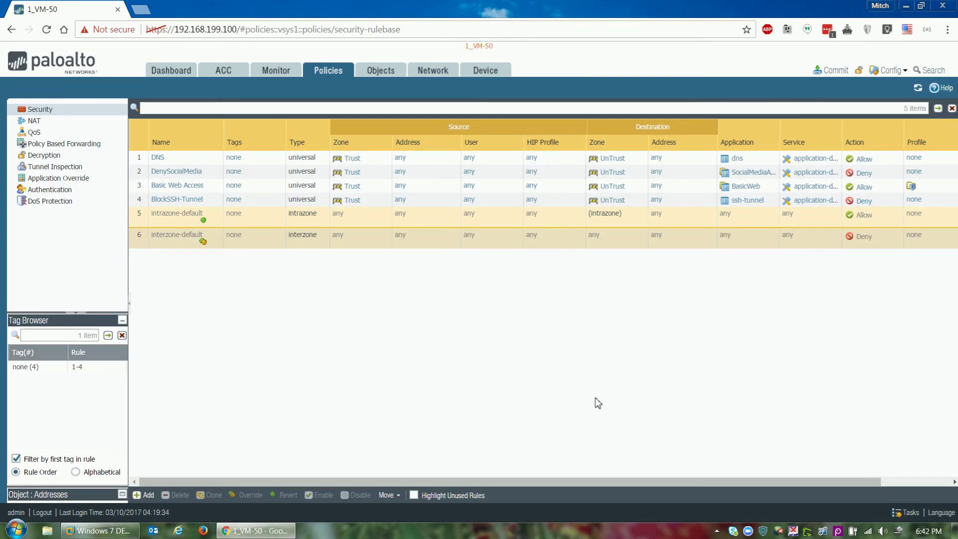
Step: Move BlockSSH-Tunnel above Basic Web Access and commit the configuration
drag(145, 206, 151, 185)
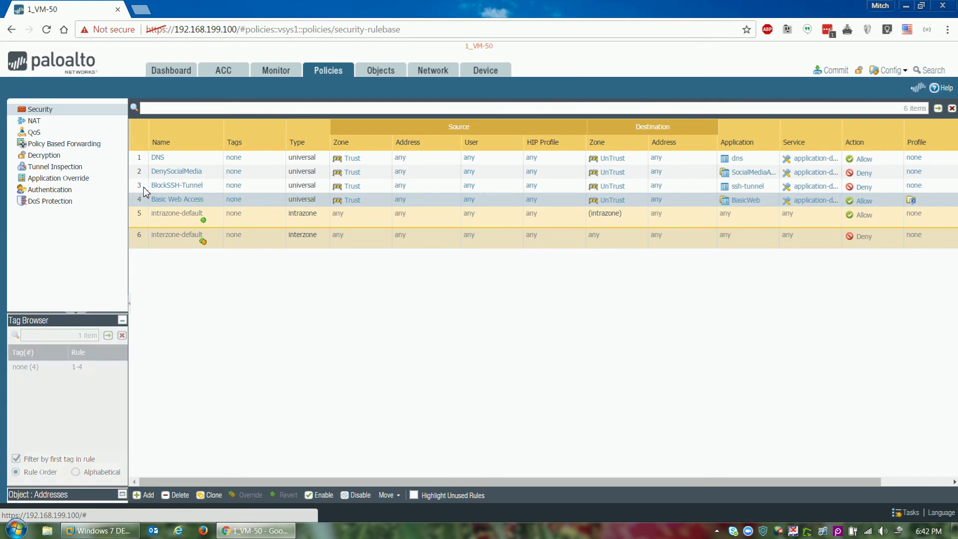
click(836, 71)
click(593, 422)
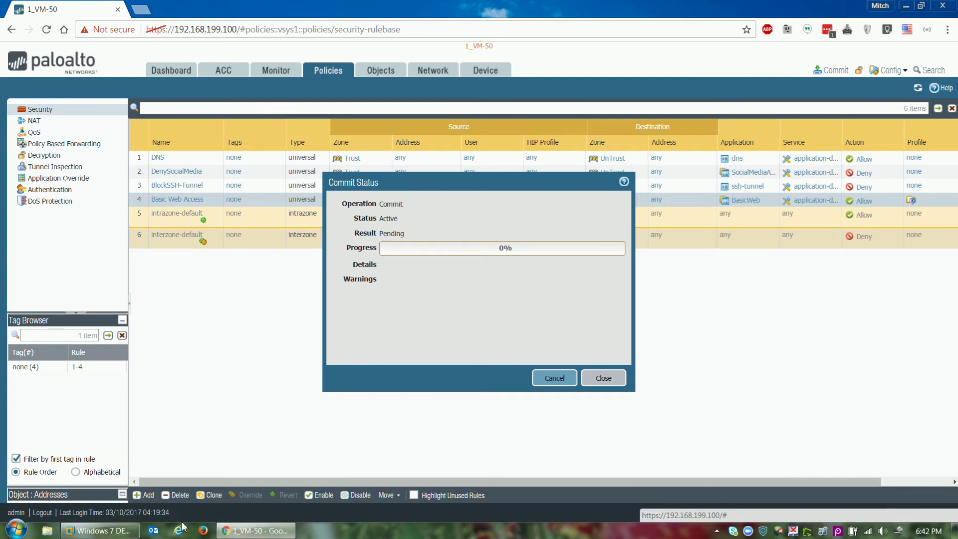
click(97, 531)
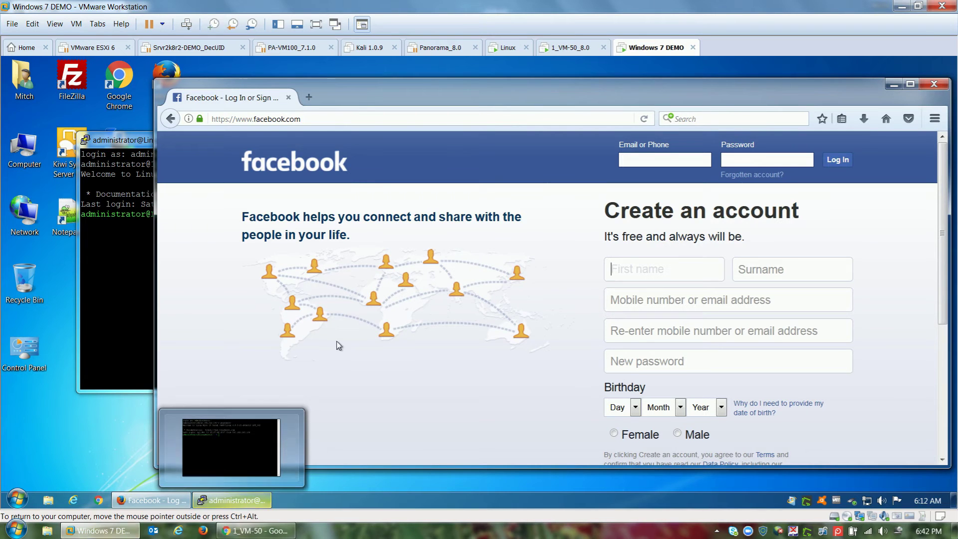
Step: In the Windows 7 VM, close Firefox and end the PuTTY session
click(934, 83)
click(477, 138)
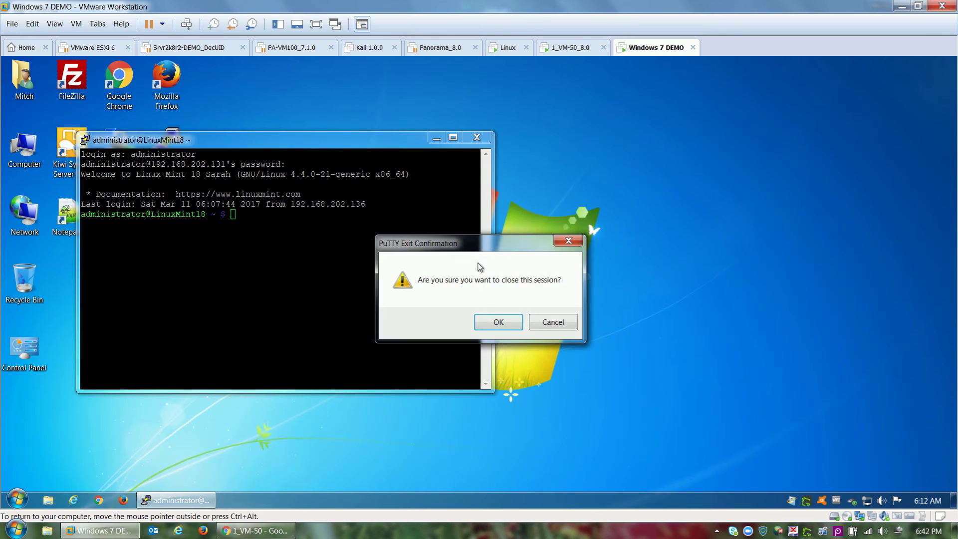
click(499, 323)
Step: Dismiss the successful commit status in PAN-OS and open the traffic logs
click(256, 530)
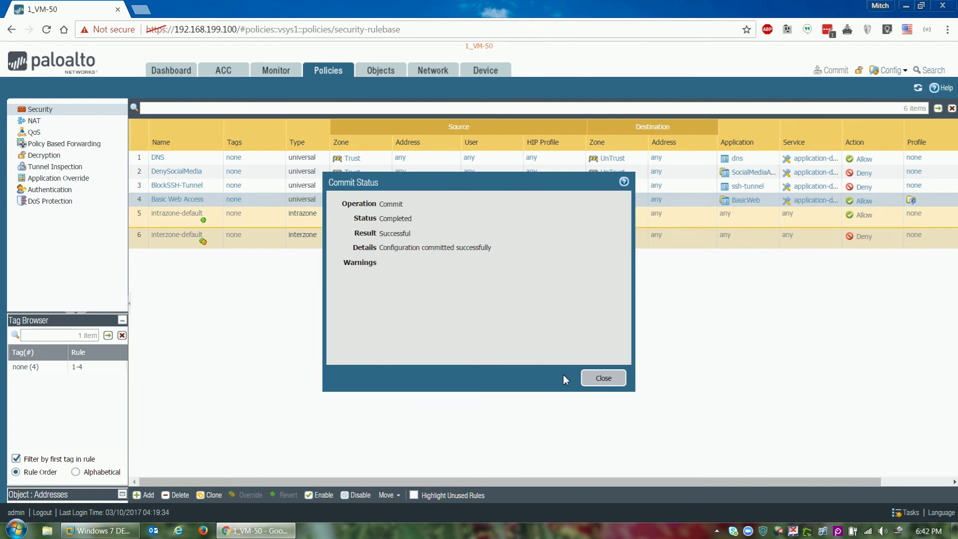
click(601, 378)
click(282, 73)
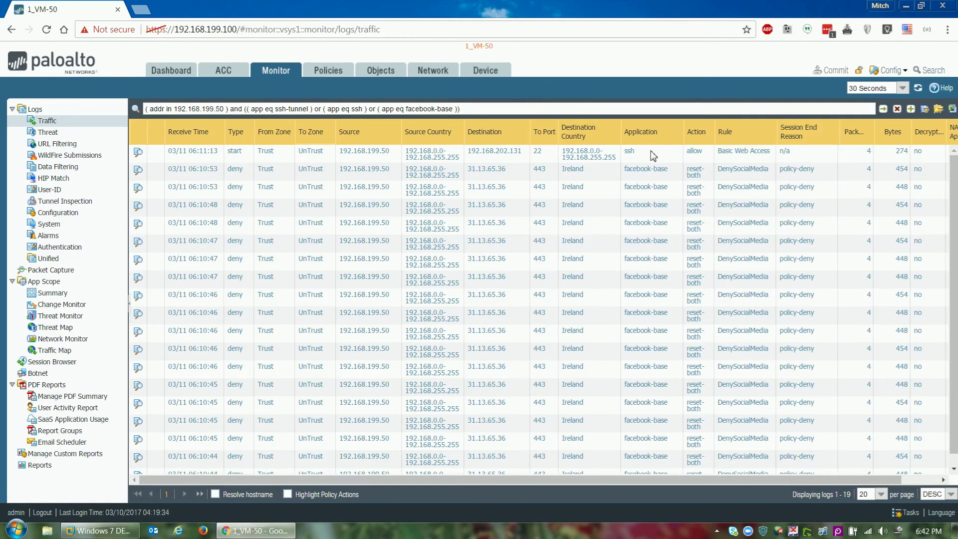
Step: Reopen PuTTY's saved Linux session, accept the updated host key, and log in as administrator
click(98, 530)
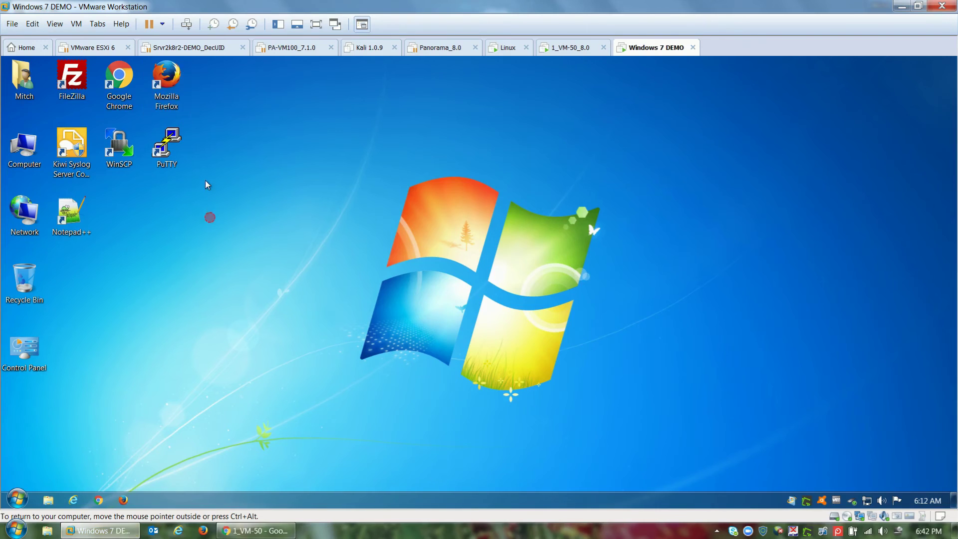
double_click(167, 147)
double_click(447, 302)
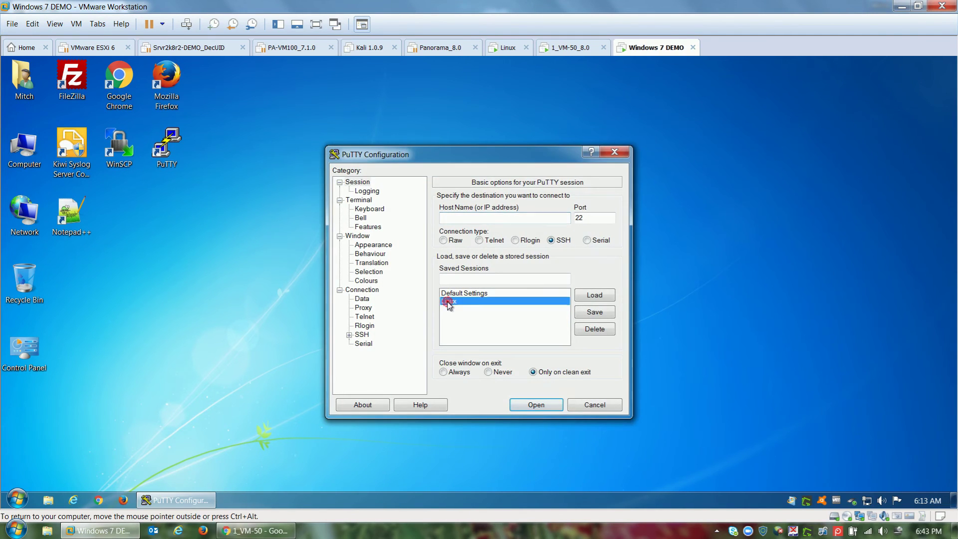
click(409, 391)
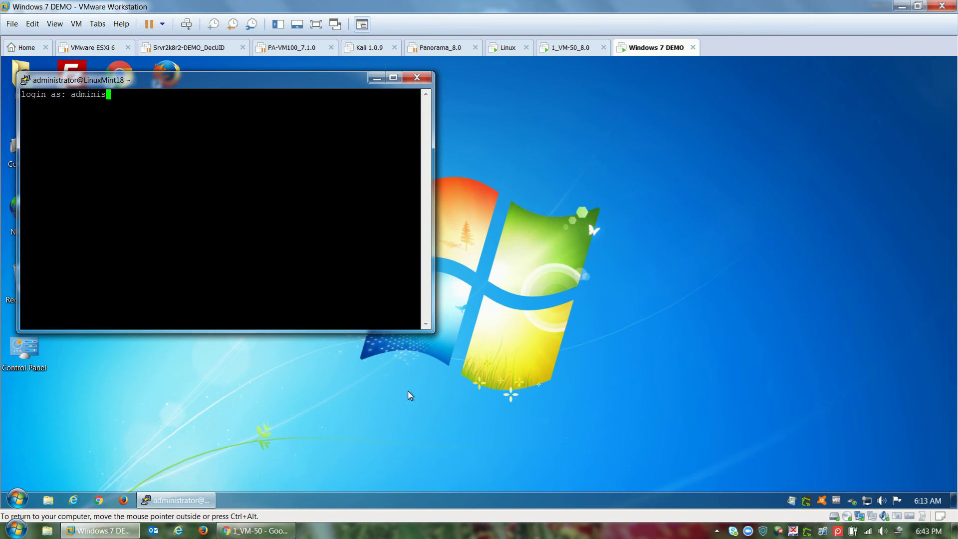
text(administrator)
key(Return)
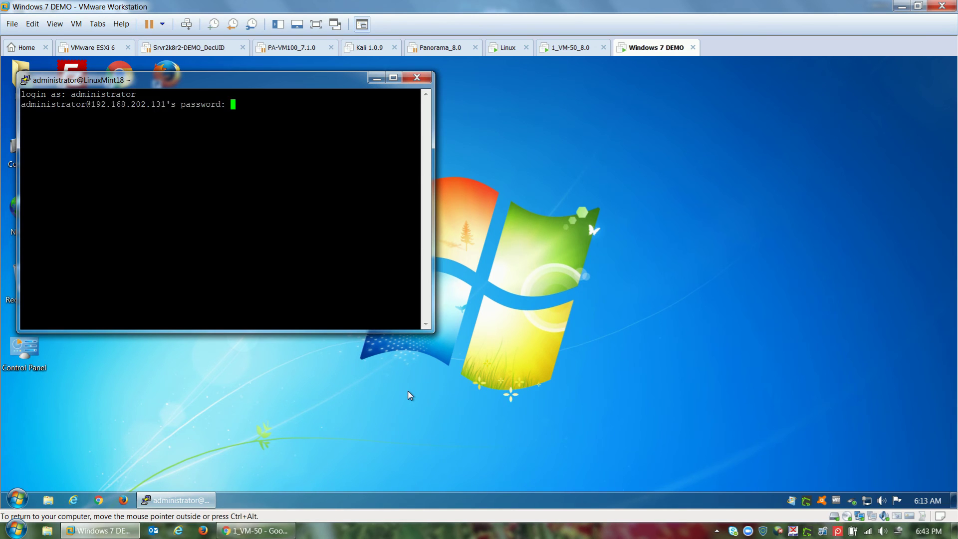
key(Return)
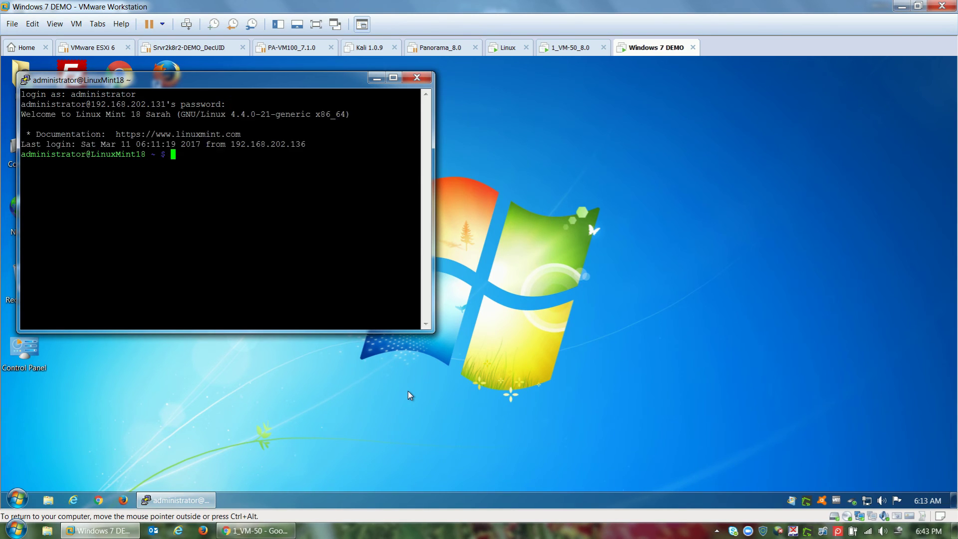
drag(339, 90, 335, 153)
double_click(166, 80)
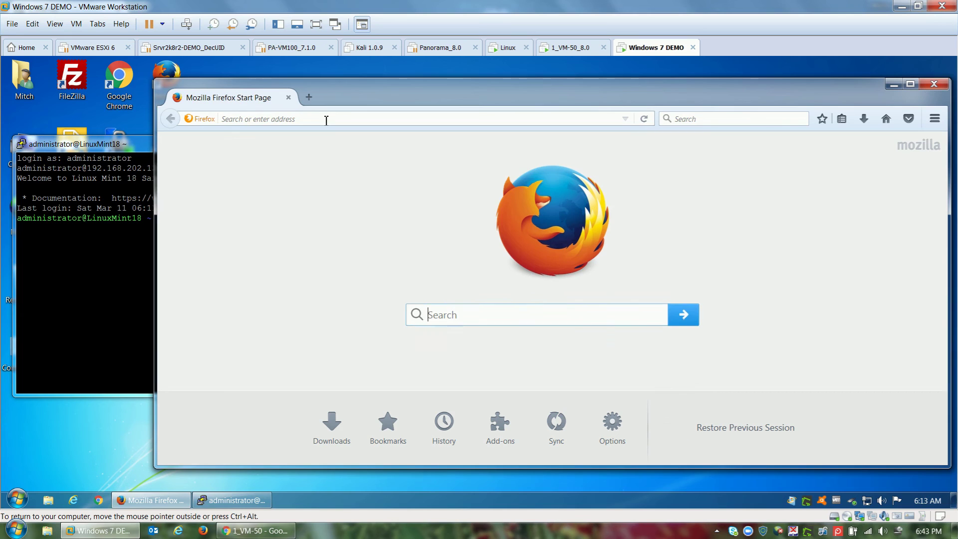
click(327, 121)
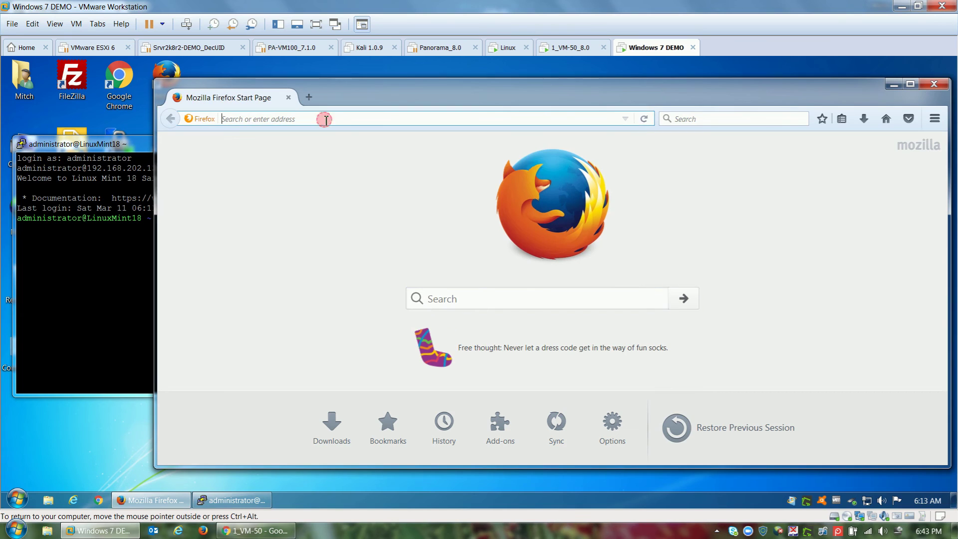
text(www.facebook.)
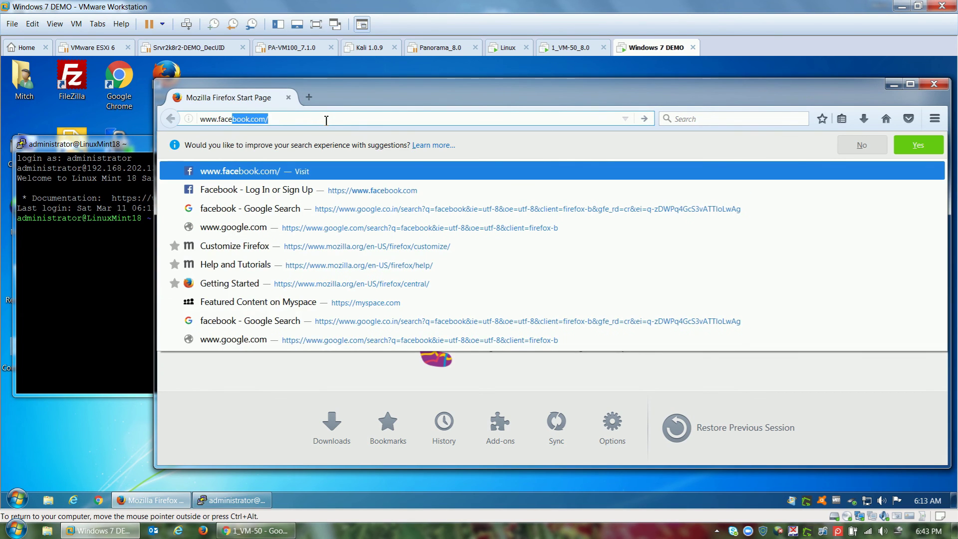
text(c)
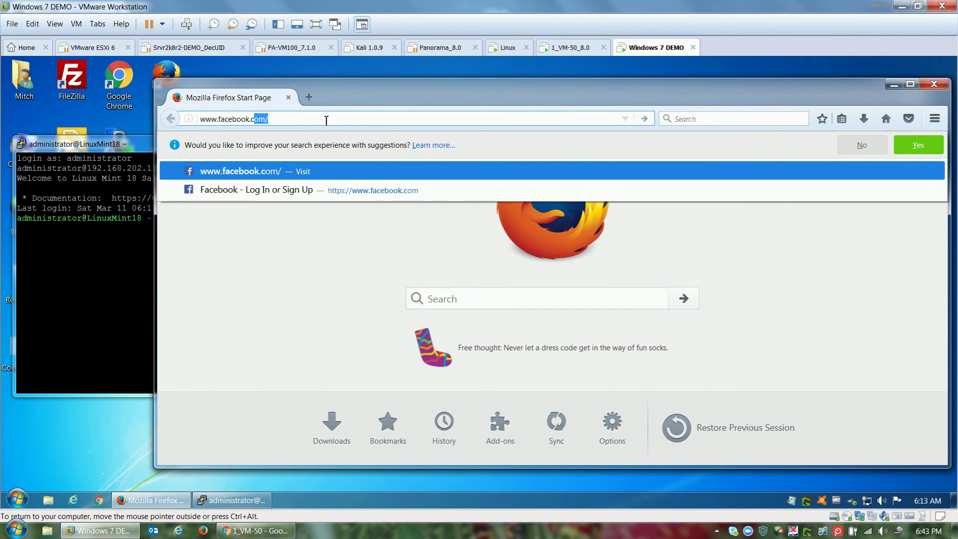
text(o)
key(Return)
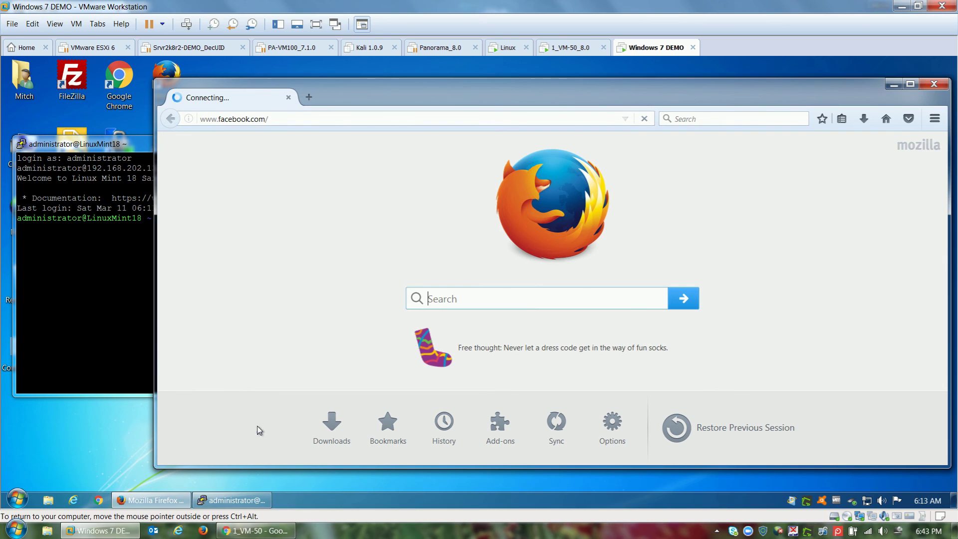
click(255, 530)
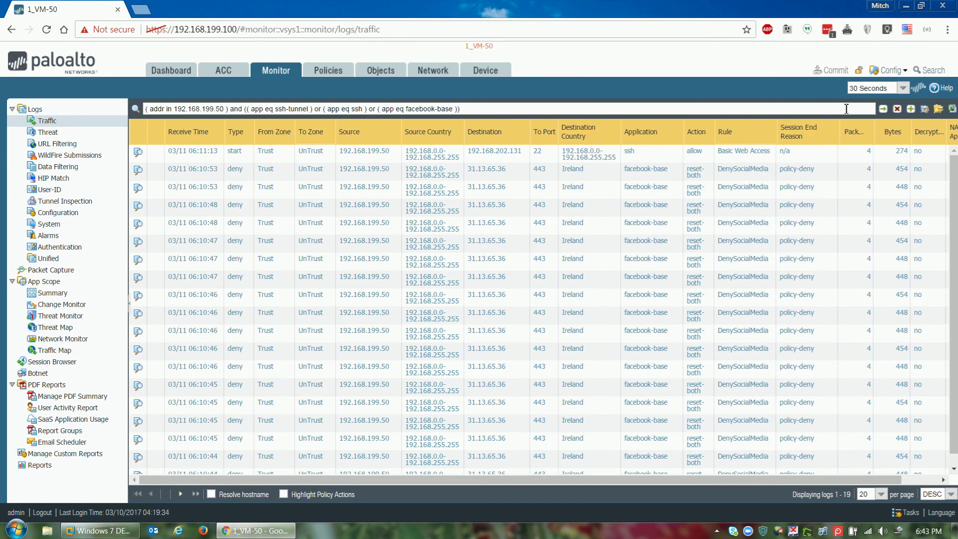